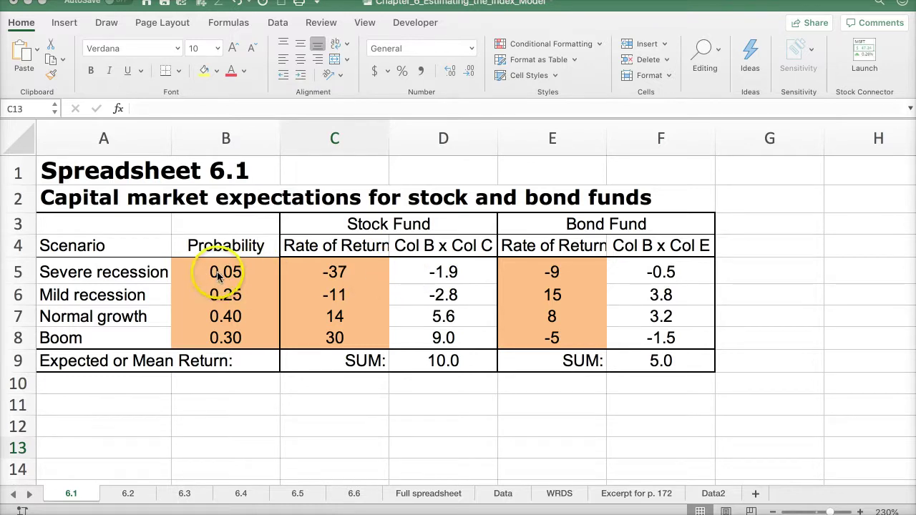
Inspect the stock fund's expected return formula in D9 and its inputs D5:D8, and widen column C to fit its header.
click(433, 360)
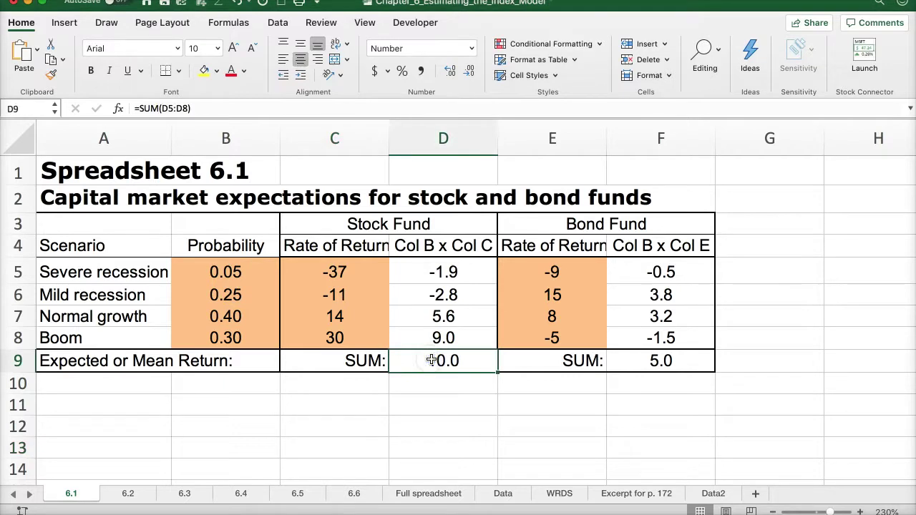
drag(418, 270, 421, 340)
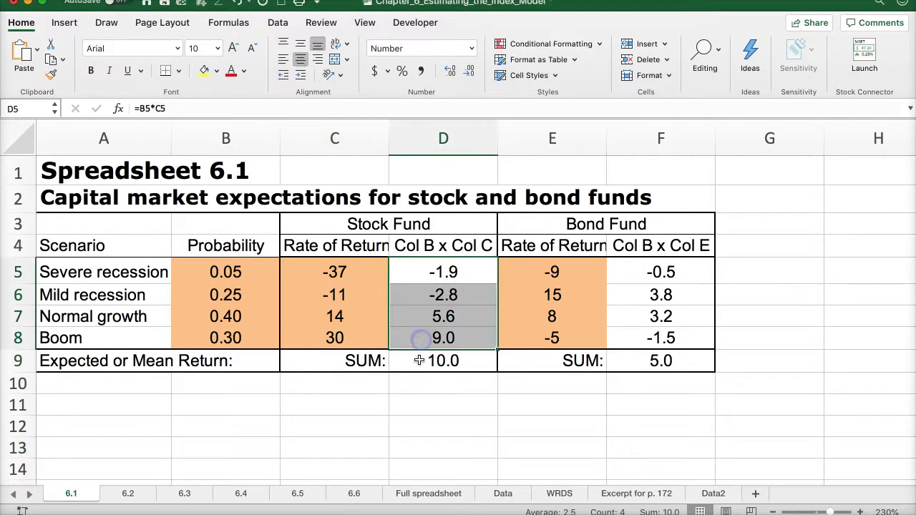
click(419, 360)
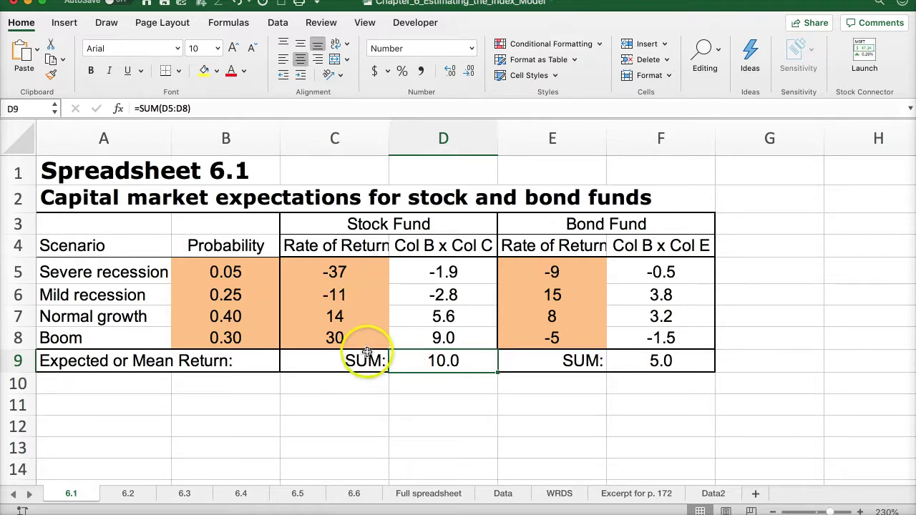
drag(389, 139, 396, 140)
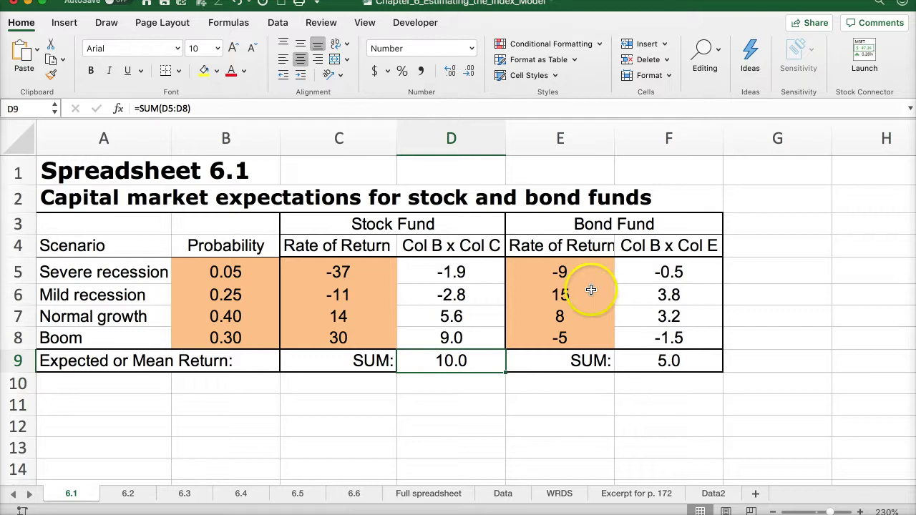
Examine the bond fund's rates of return, probability-weighted returns and expected return in F9, and compare it with the stock fund's.
drag(555, 274, 556, 338)
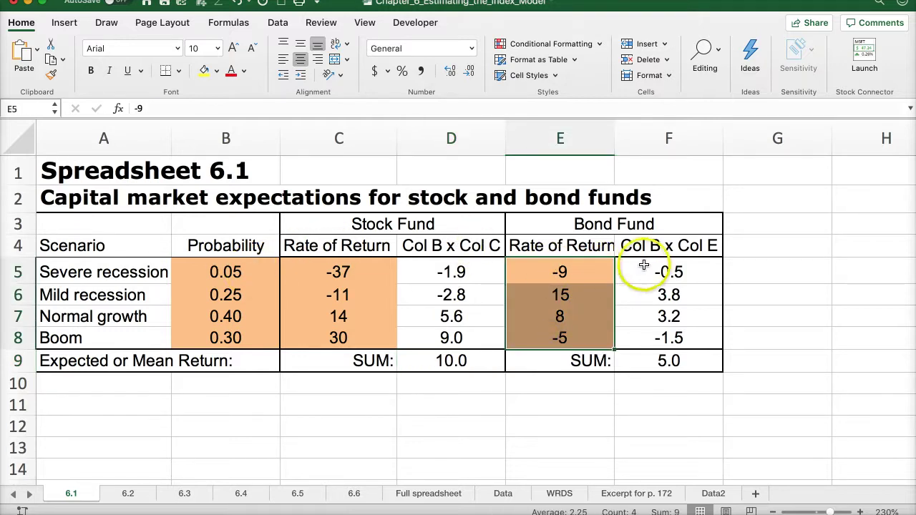
drag(651, 274, 650, 338)
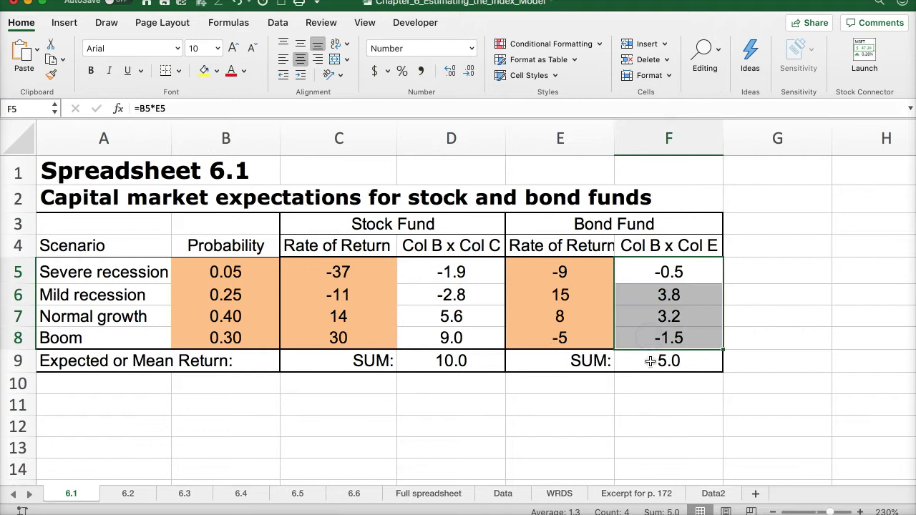
click(650, 361)
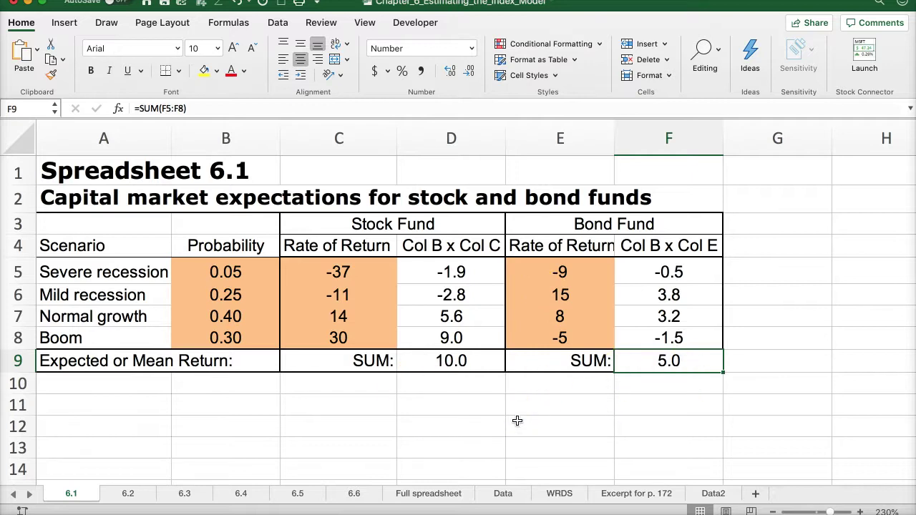
click(417, 364)
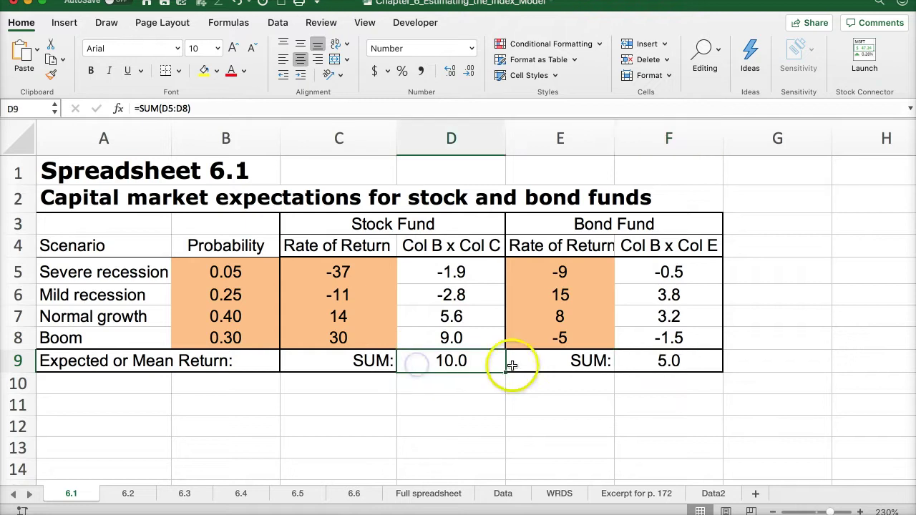
click(637, 355)
drag(539, 270, 542, 334)
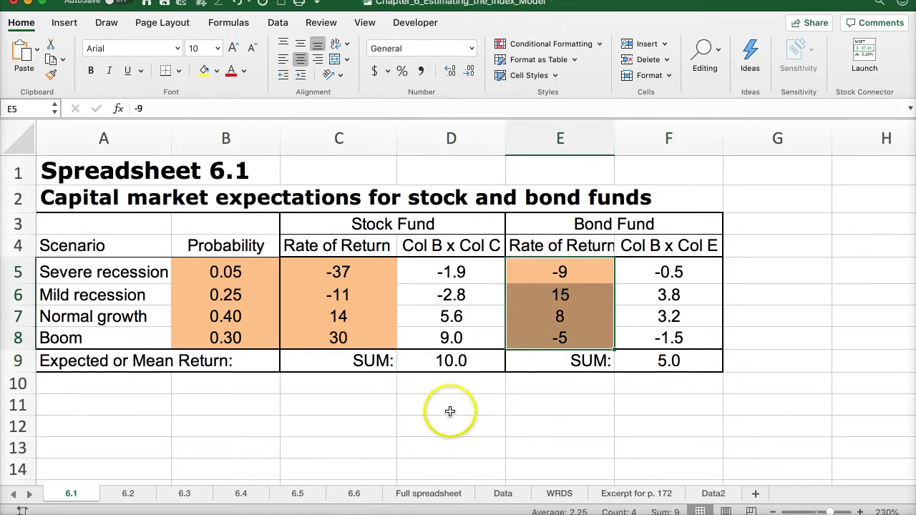
Open sheet 6.2 at 210% zoom and inspect the Severe recession probability, stock return and deviation formulas in B8, C8 and D8.
click(129, 493)
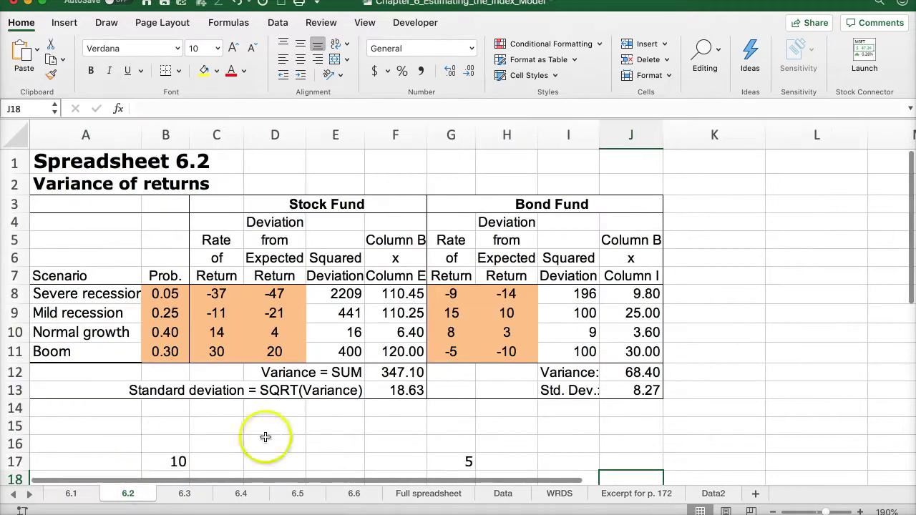
click(858, 511)
click(858, 511)
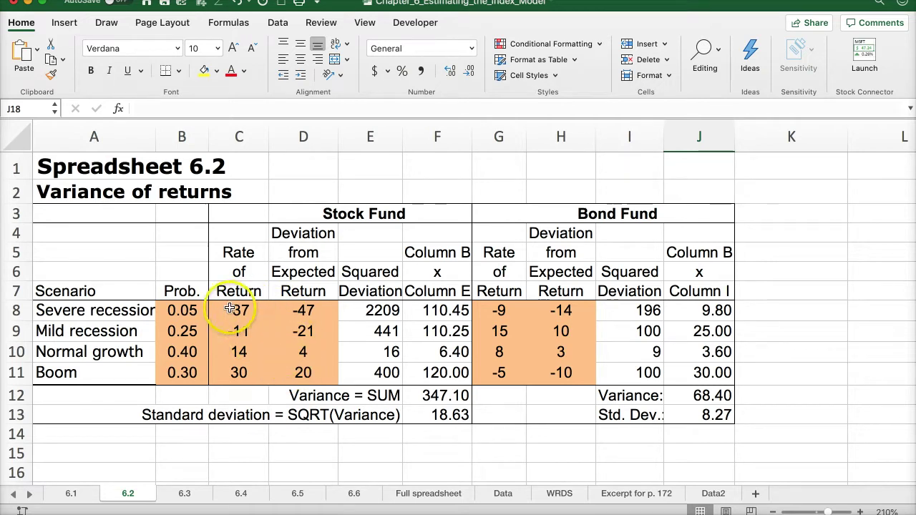
click(183, 310)
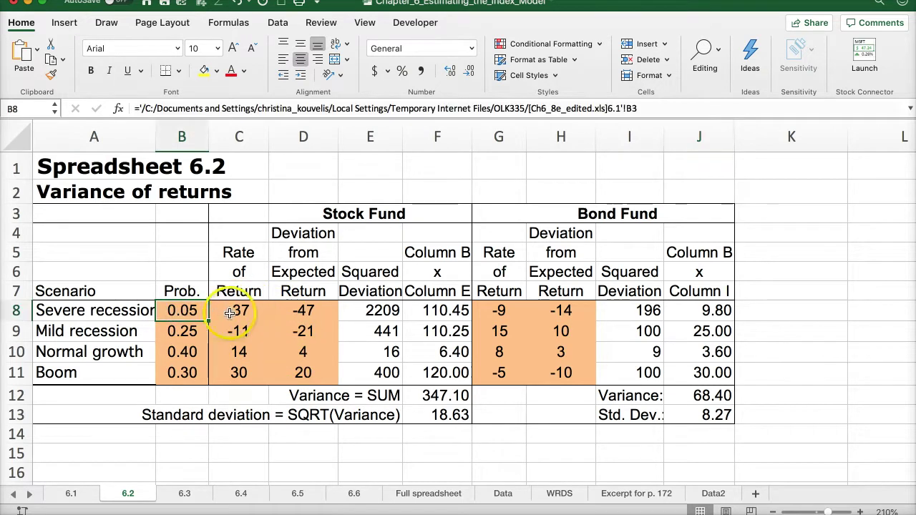
click(231, 311)
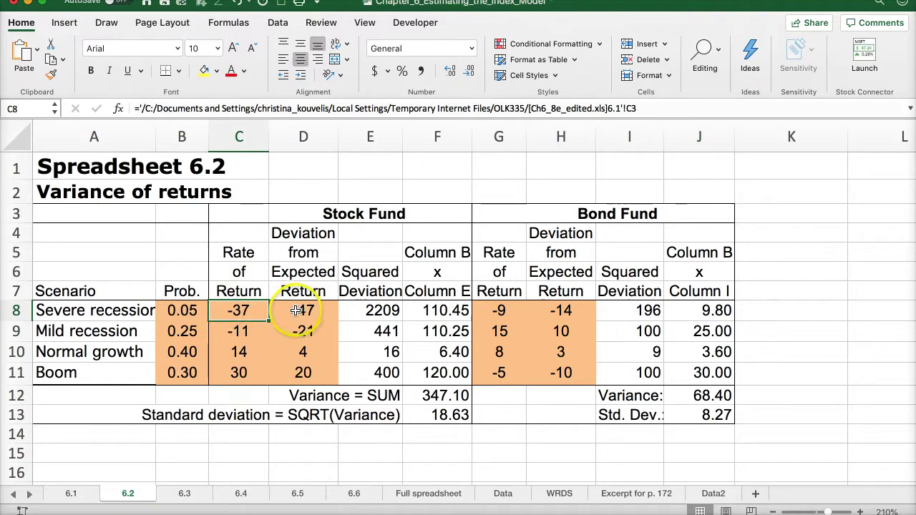
click(296, 310)
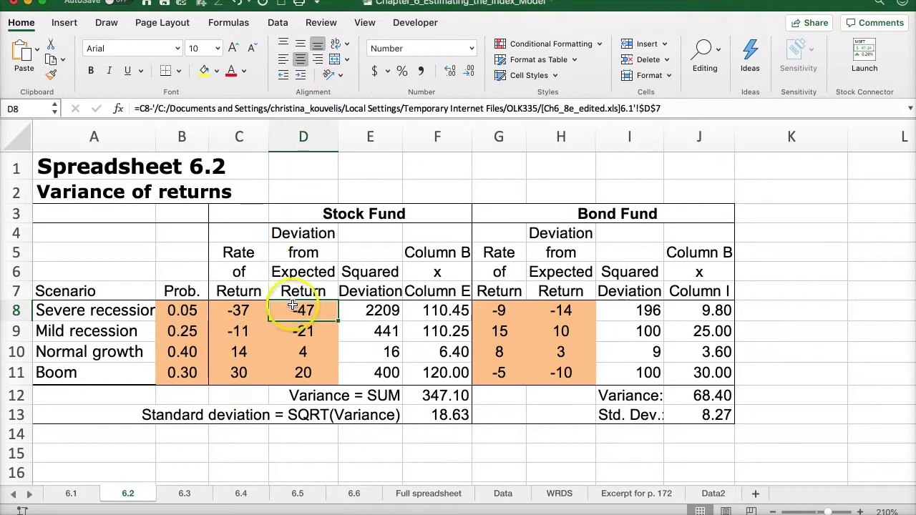
Check the stock fund's expected return on sheet 6.1 and go back to sheet 6.2.
click(81, 493)
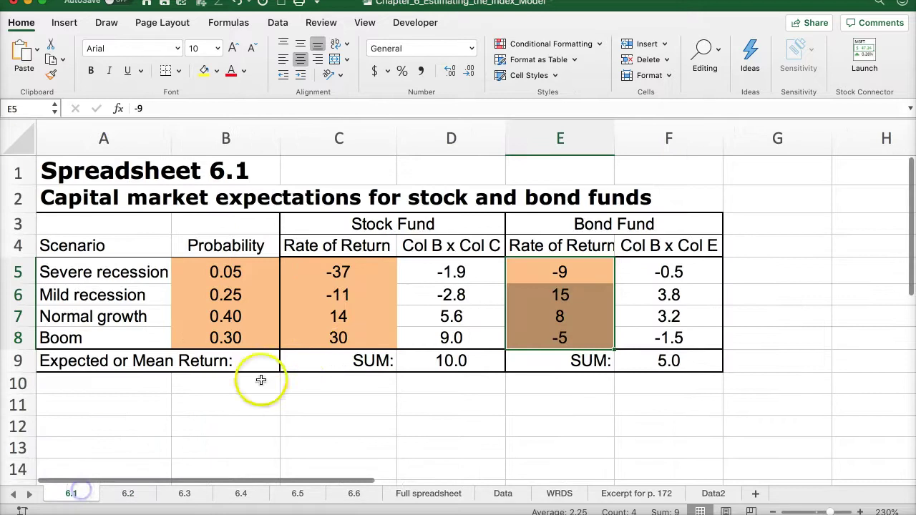
click(429, 369)
click(125, 493)
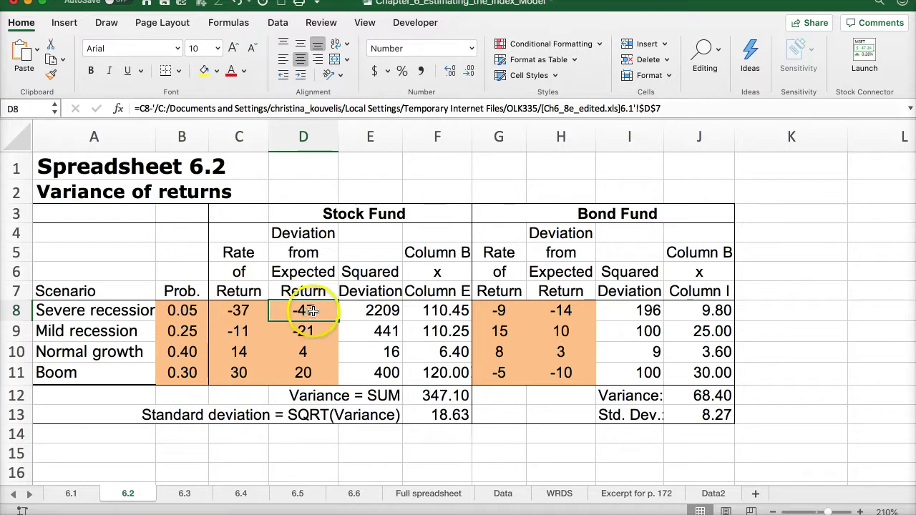
Trace the stock fund's squared deviations, weighted values F8:F11, variance in F12 and standard deviation in F13.
drag(360, 310, 361, 372)
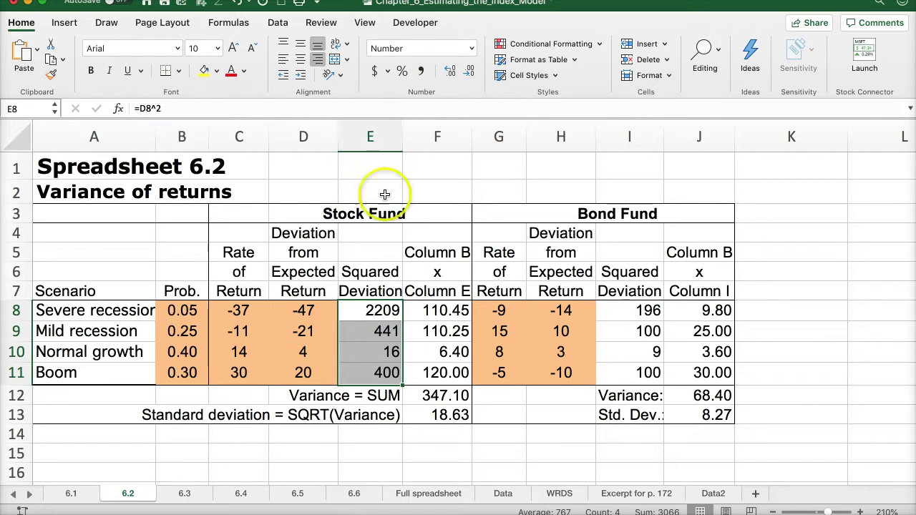
click(430, 311)
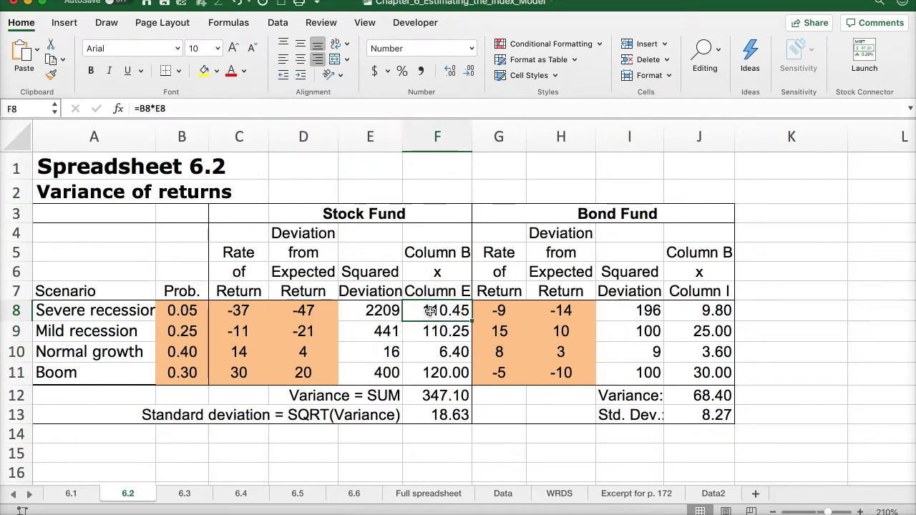
drag(424, 309, 428, 373)
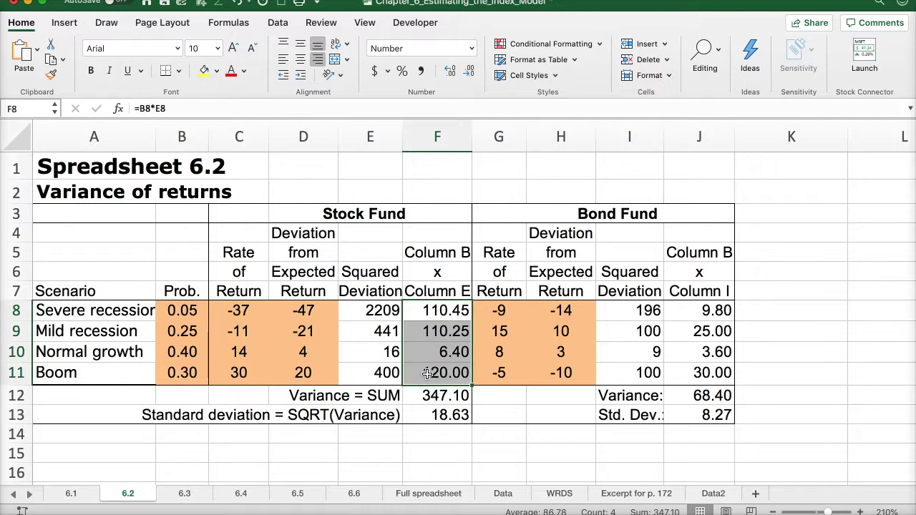
click(427, 395)
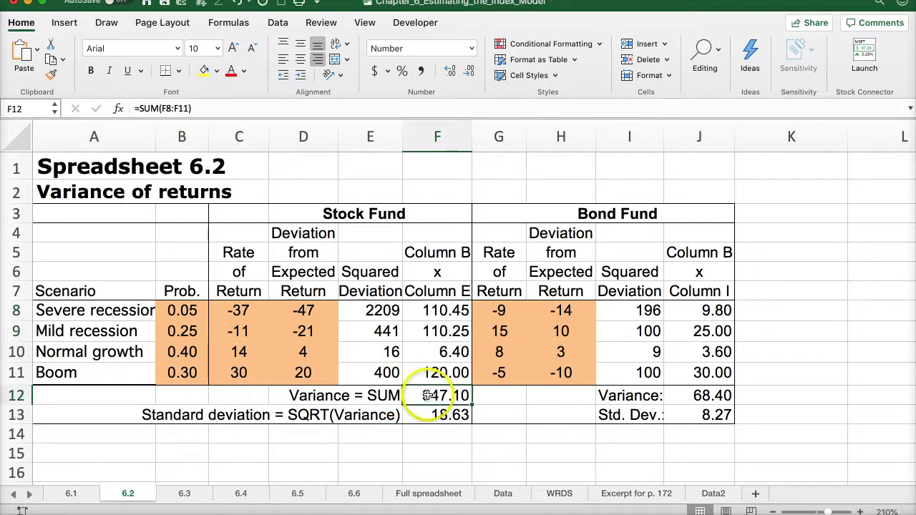
drag(421, 308, 427, 372)
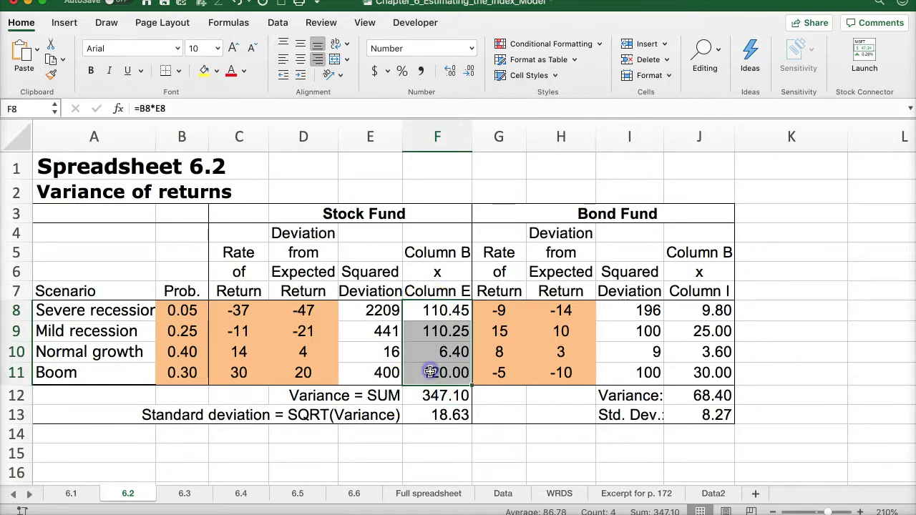
click(427, 413)
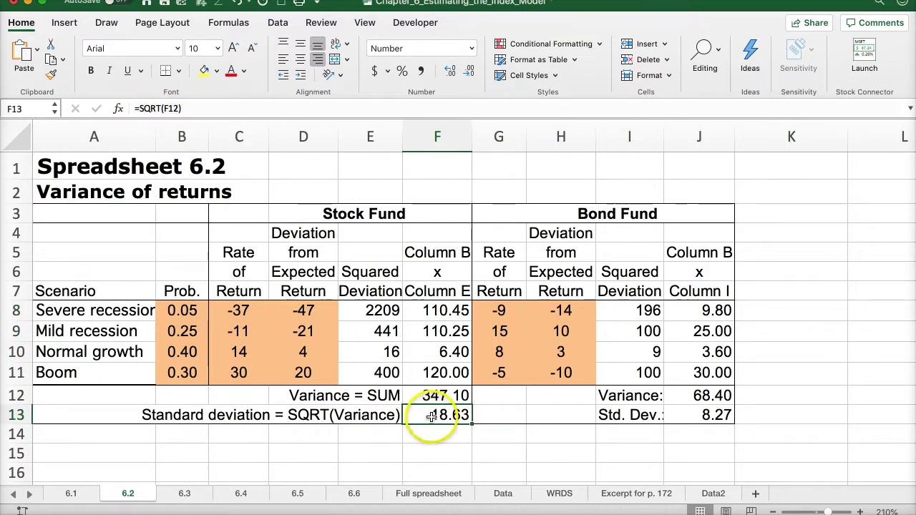
Compare the bond fund's standard deviation and variance with the stock fund's, and glance at sheet 6.3 before returning to sheet 6.2.
click(673, 420)
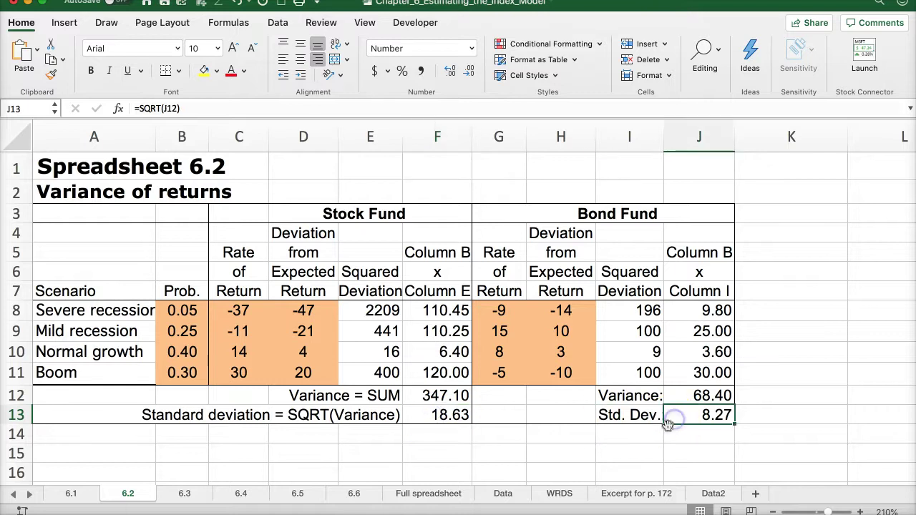
click(448, 397)
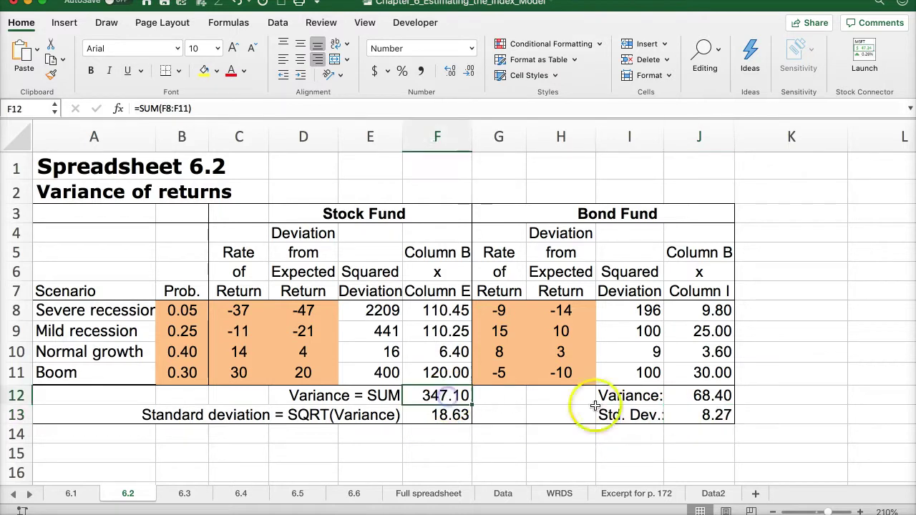
click(687, 398)
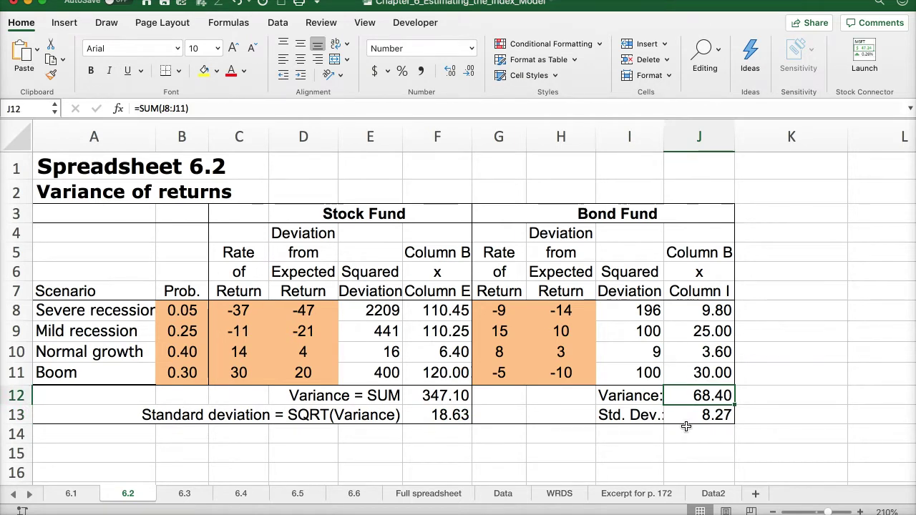
click(179, 494)
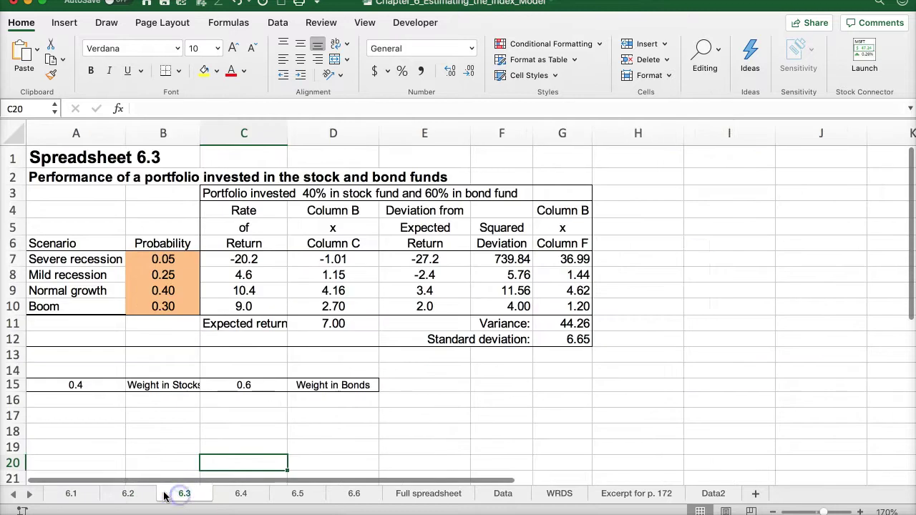
click(146, 493)
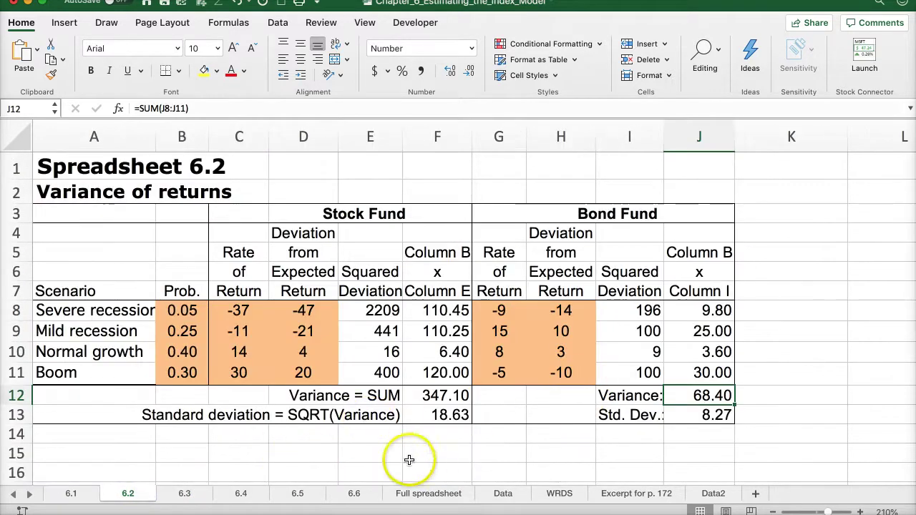
Divide the stock fund's standard deviation by its expected return with =F13/10 in cell F14.
click(428, 433)
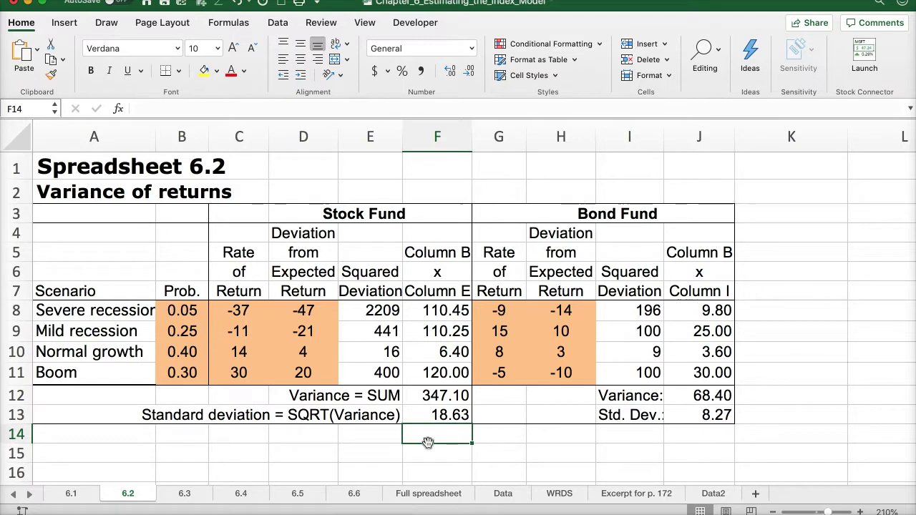
text(=)
click(428, 416)
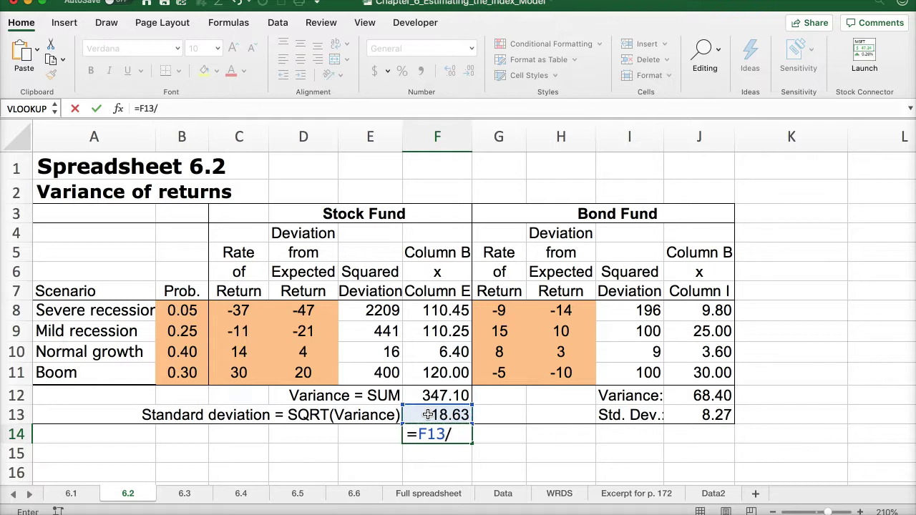
text(/10)
key(Return)
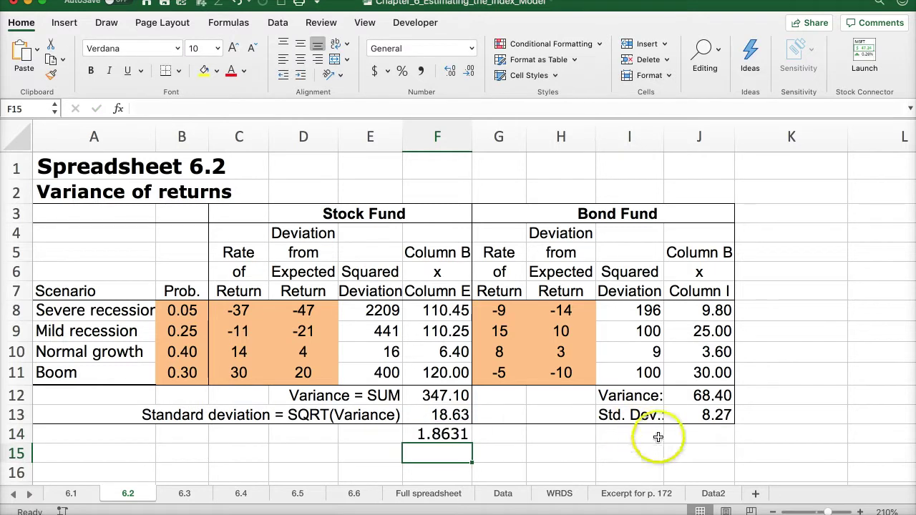
Divide the bond fund's standard deviation by its expected return with =J13/5 in cell J14.
click(669, 437)
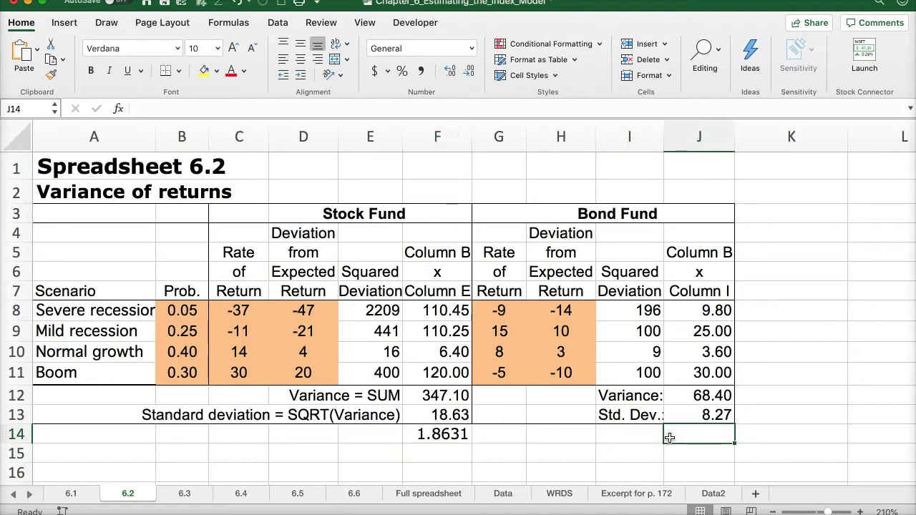
text(=)
key(Up)
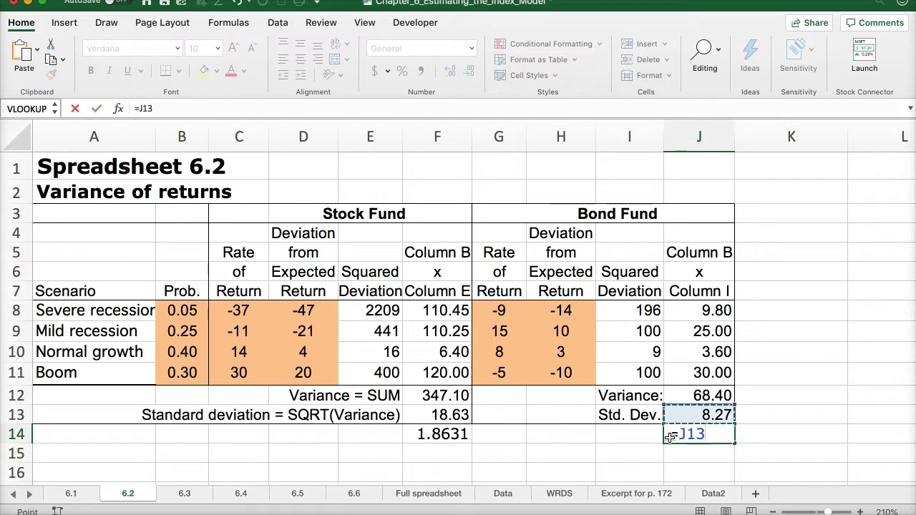
text(/5)
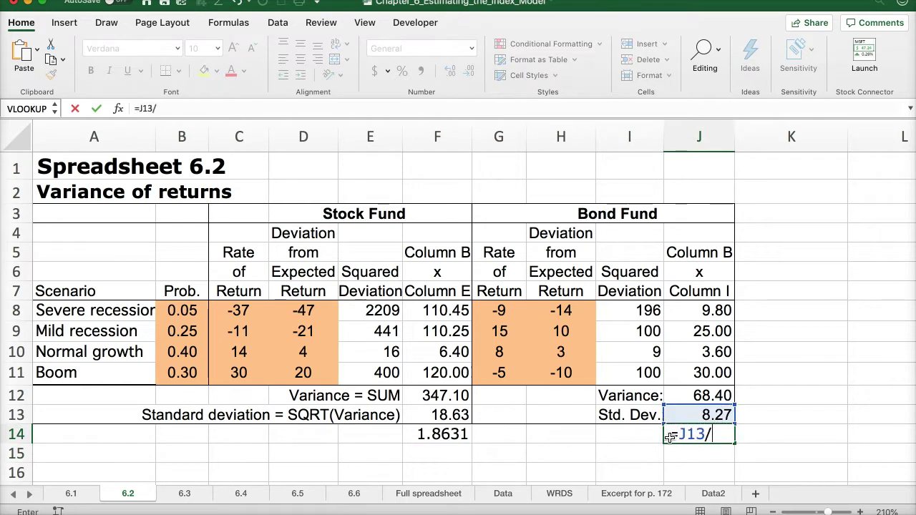
key(Return)
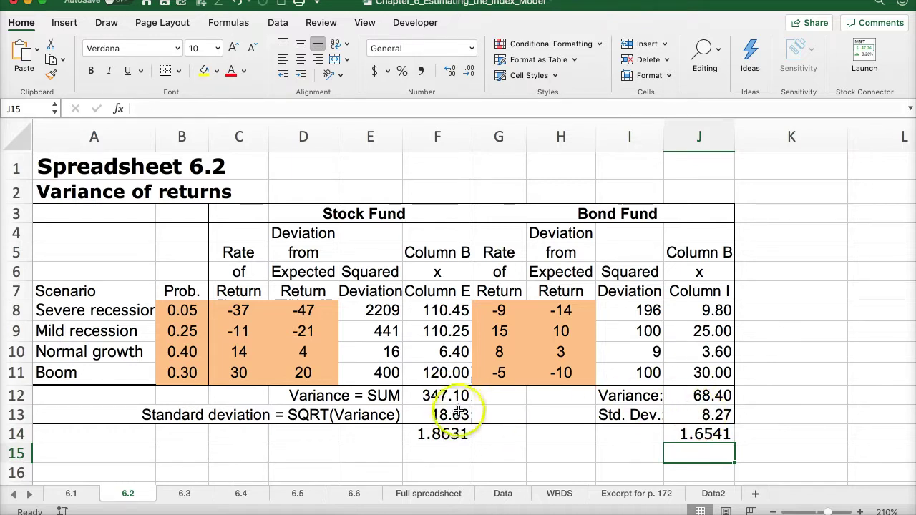
Label the stock and bond funds' ratios in row 14 as CV, in cells E14 and I14, and highlight E14:J14.
click(371, 438)
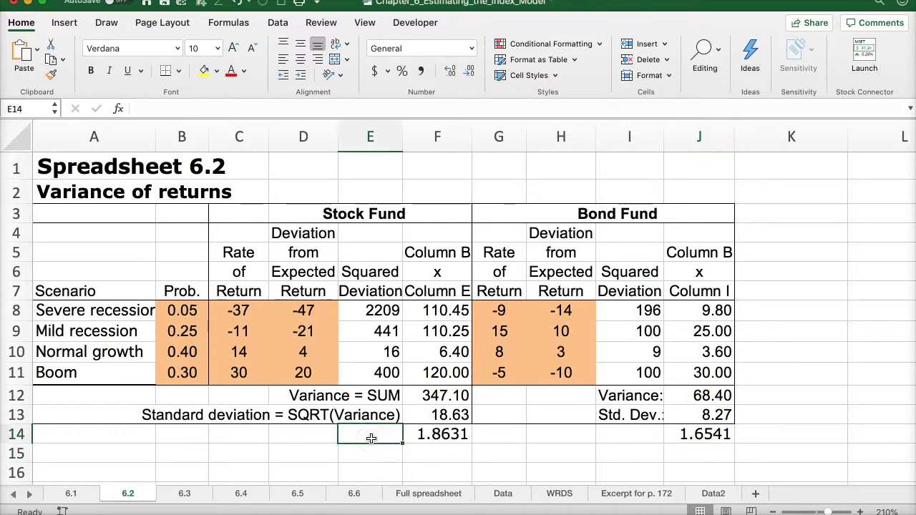
text(CV)
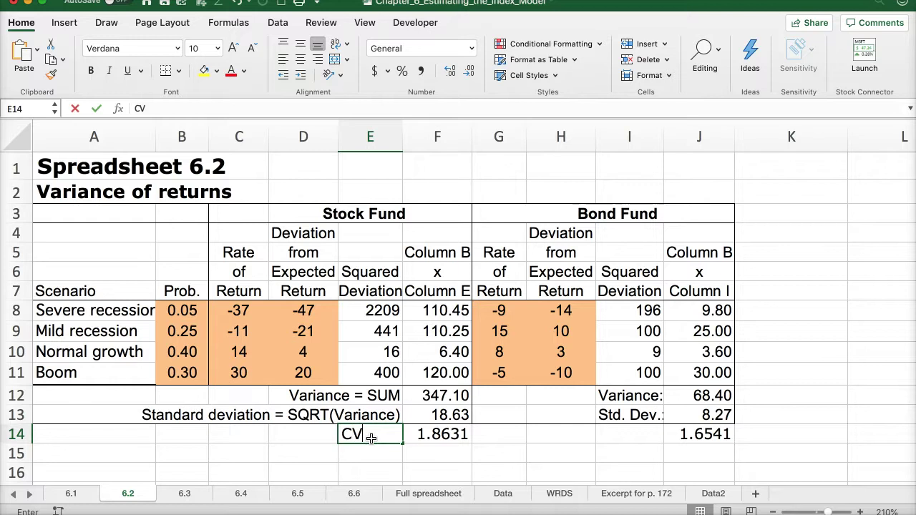
click(612, 433)
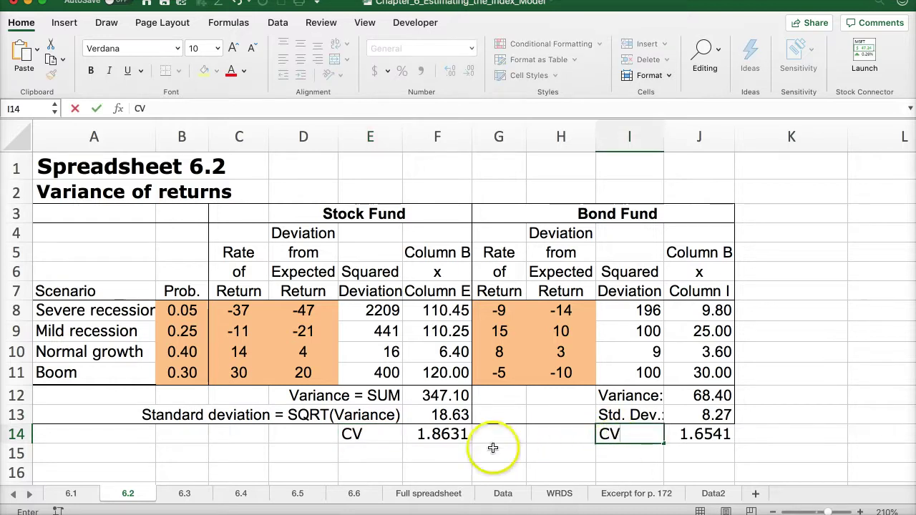
key(Return)
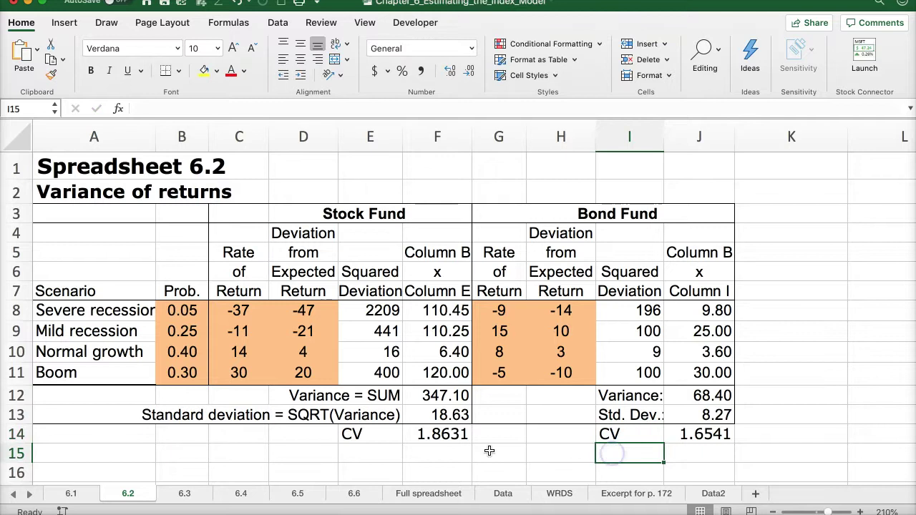
click(346, 436)
drag(443, 447, 700, 438)
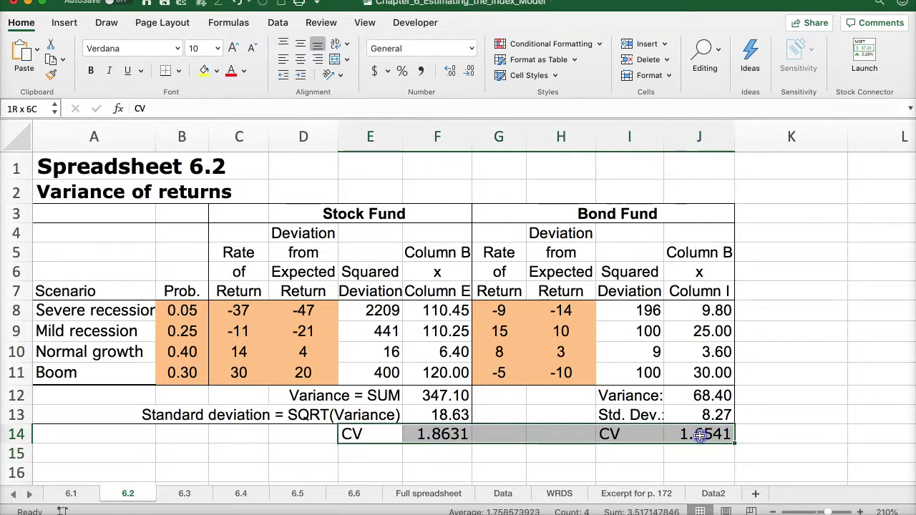
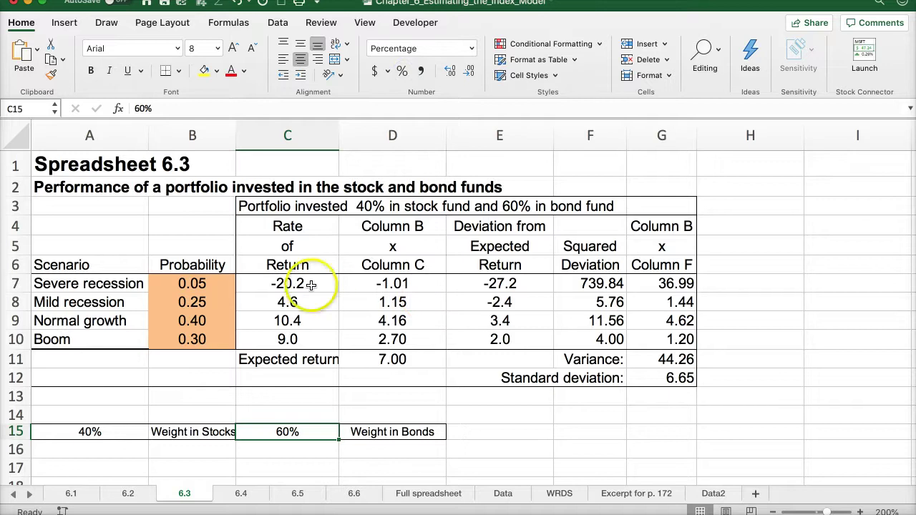
On sheet 6.3, review the scenario probabilities, portfolio returns C7:C10, weighted returns D7:D10 and the expected return formula in D11.
drag(86, 285, 179, 341)
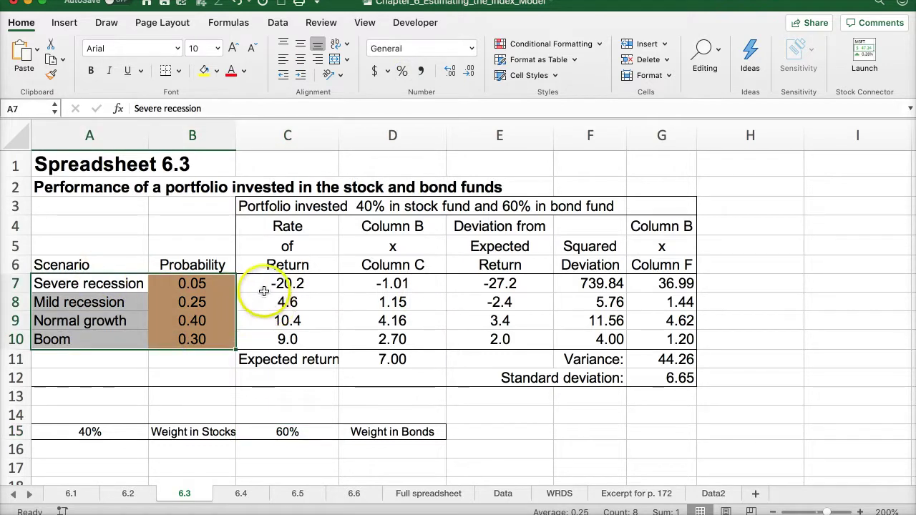
drag(259, 283, 262, 336)
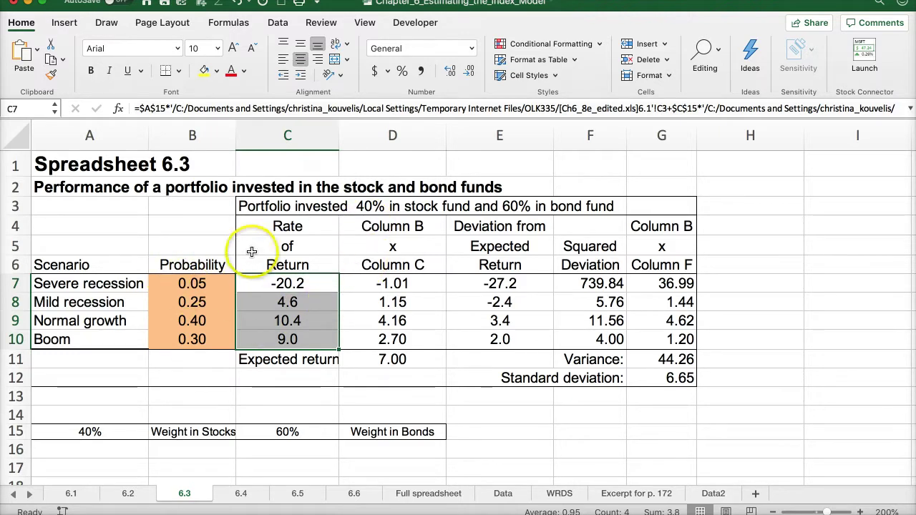
drag(350, 285, 378, 332)
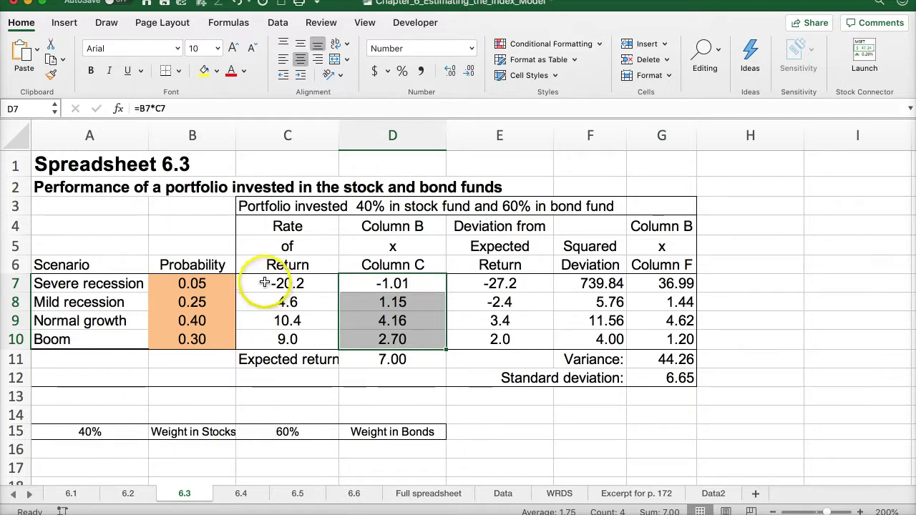
drag(261, 283, 266, 339)
drag(377, 284, 382, 332)
click(377, 360)
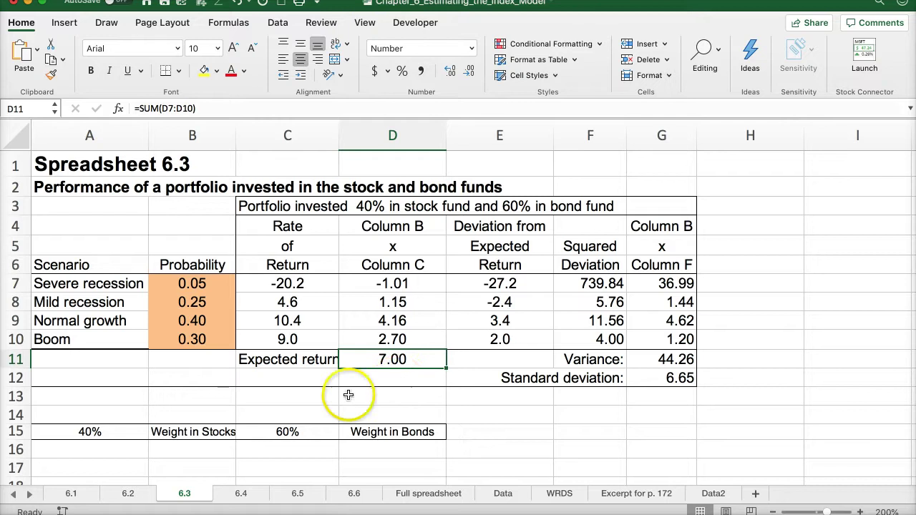
Trace the portfolio's deviation in E7, squared deviations F7:F10, weighted values G7:G10, variance in G11 and standard deviation in G12.
click(483, 282)
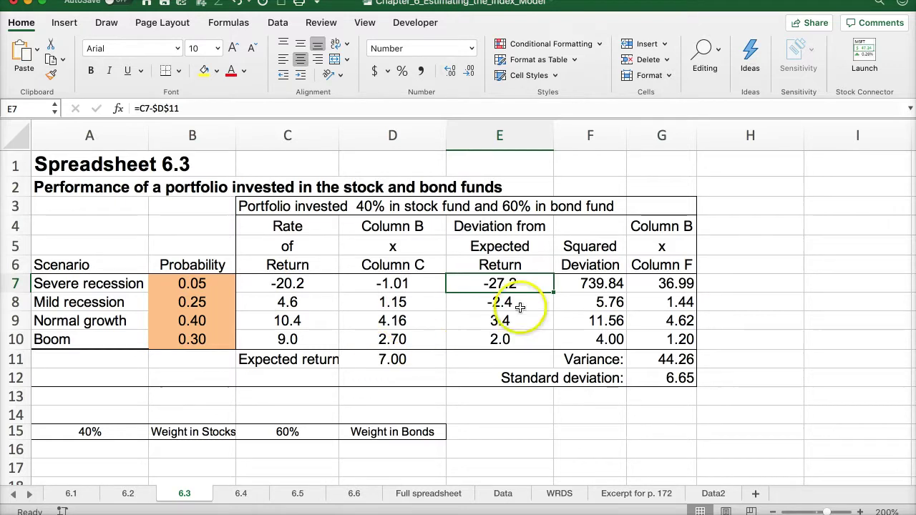
drag(571, 282, 571, 338)
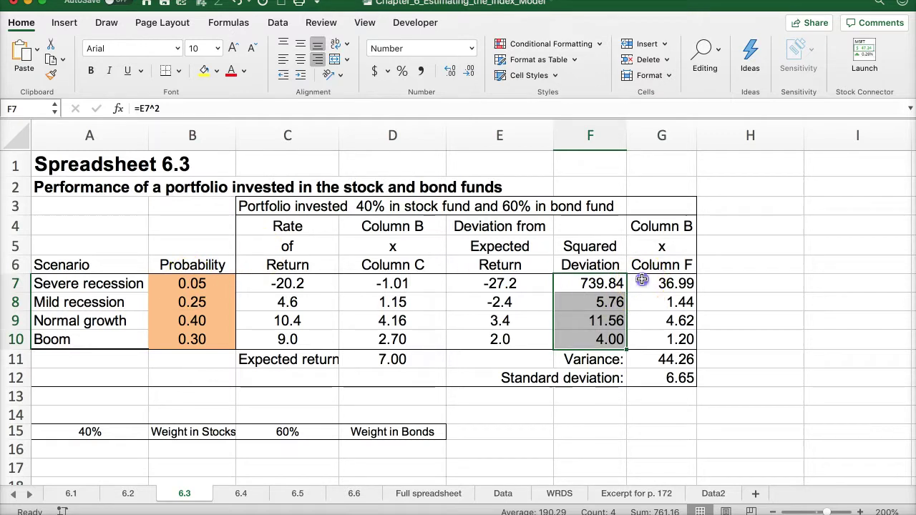
drag(638, 289, 644, 340)
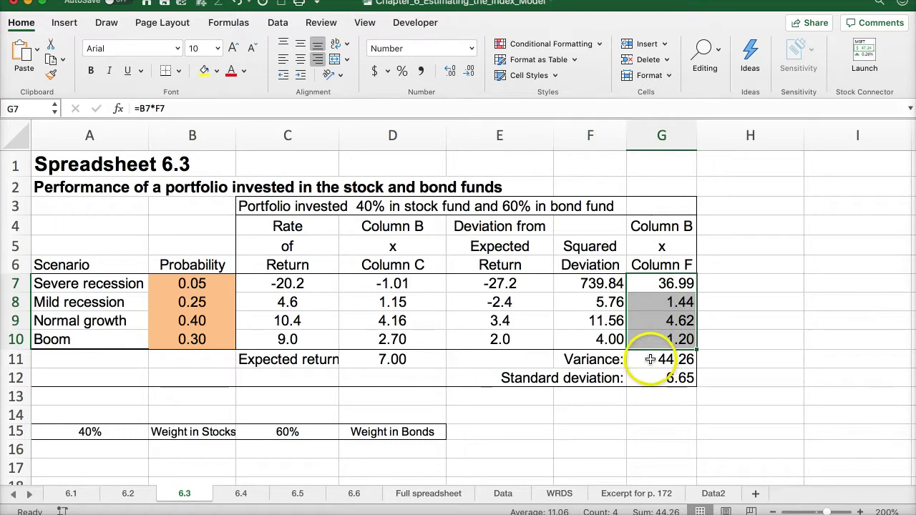
click(649, 359)
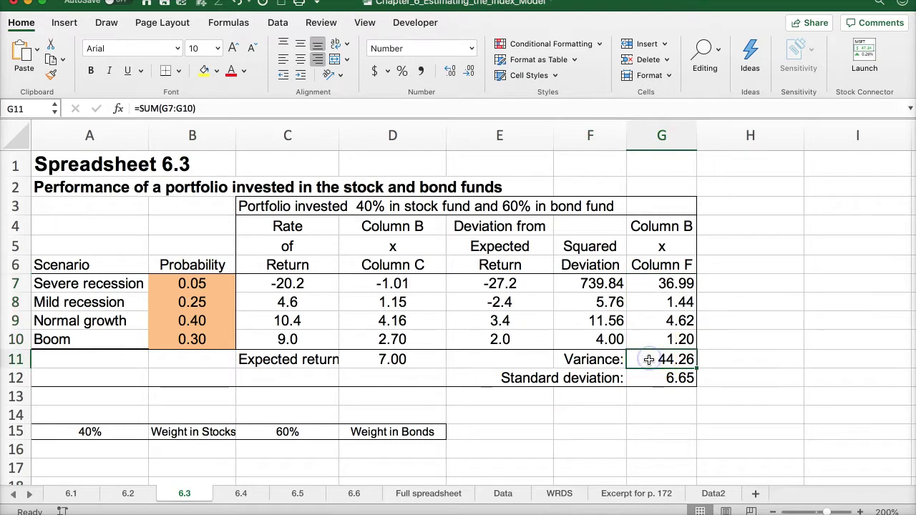
click(653, 367)
click(653, 375)
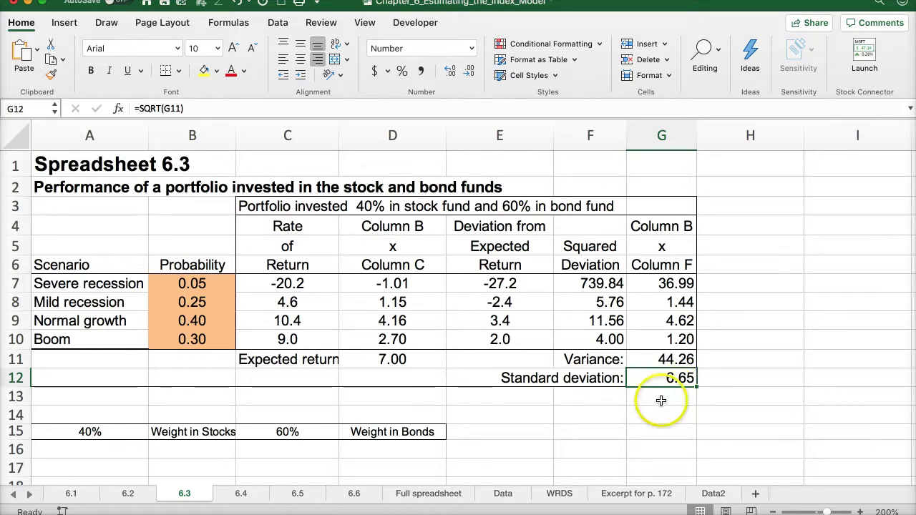
Revisit the two funds' CV row E14:J14 on sheet 6.2, and return to sheet 6.3.
click(128, 493)
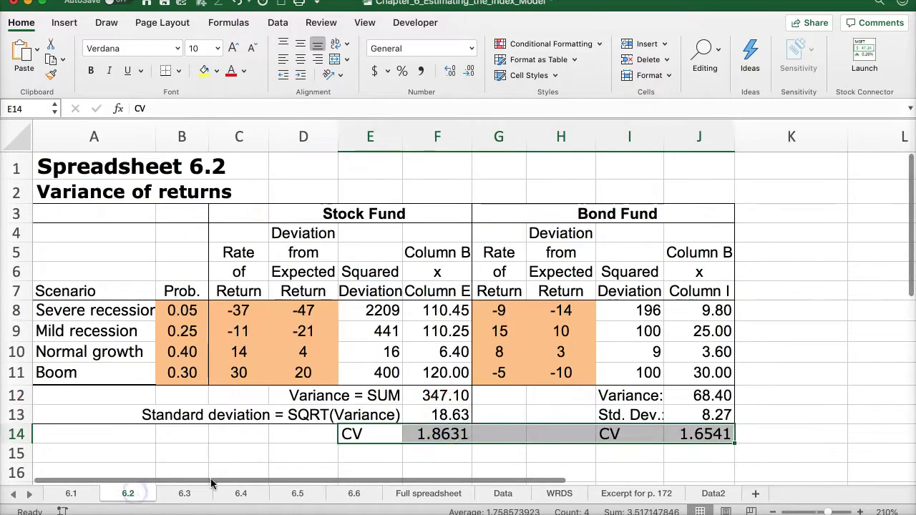
drag(358, 434, 698, 434)
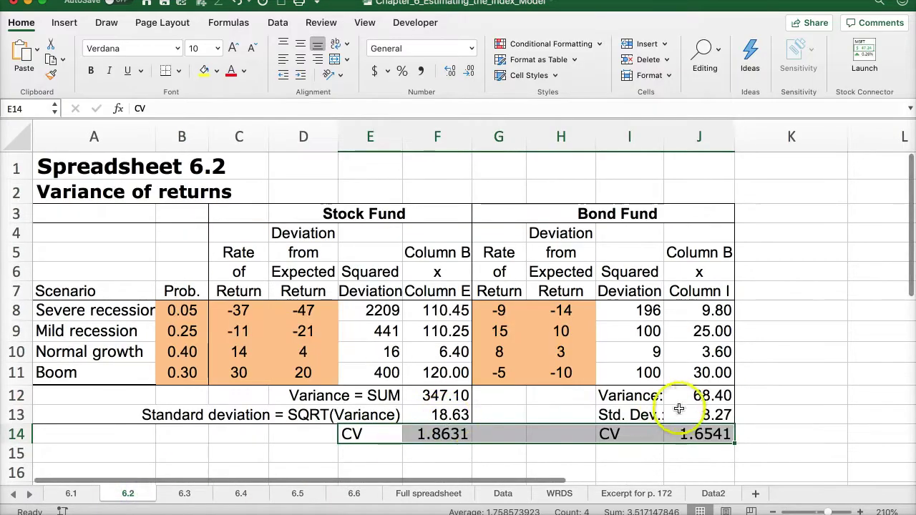
click(184, 493)
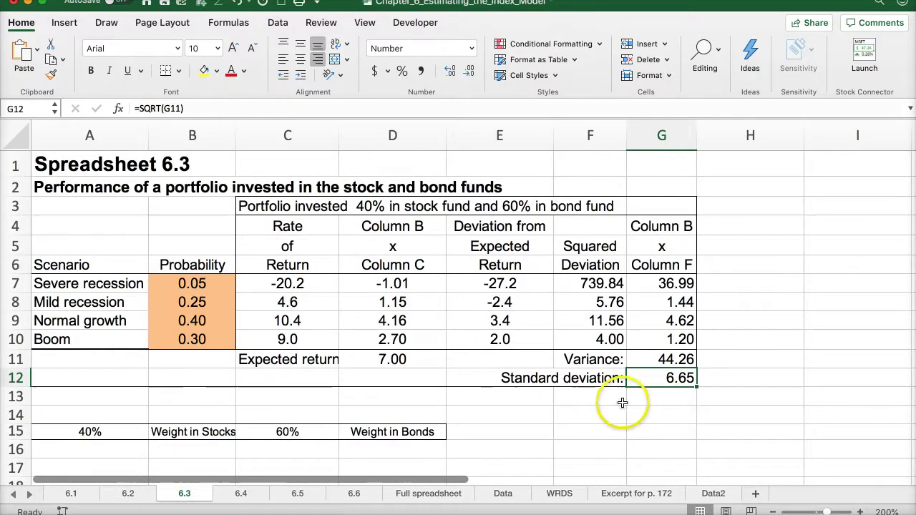
Label cell F13 as CV and divide the portfolio's standard deviation by its expected return with =G12/D11 in G13.
click(594, 399)
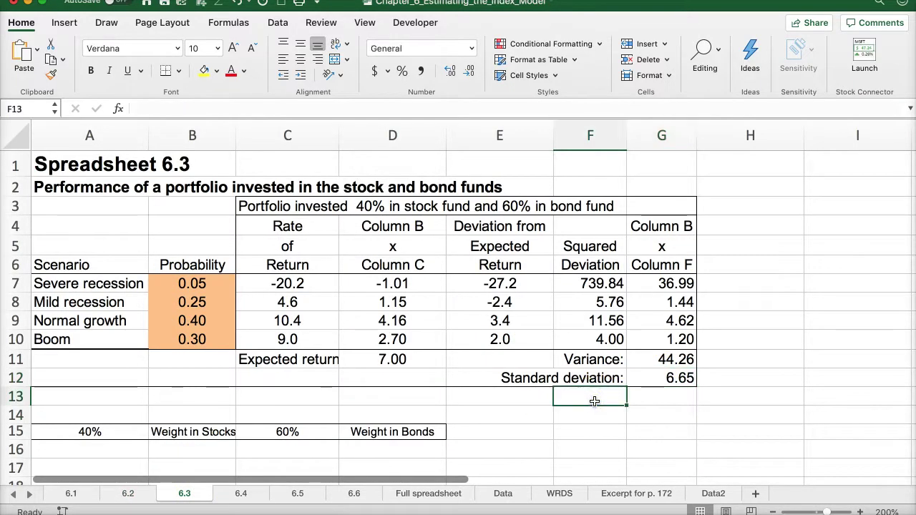
click(648, 398)
text(=)
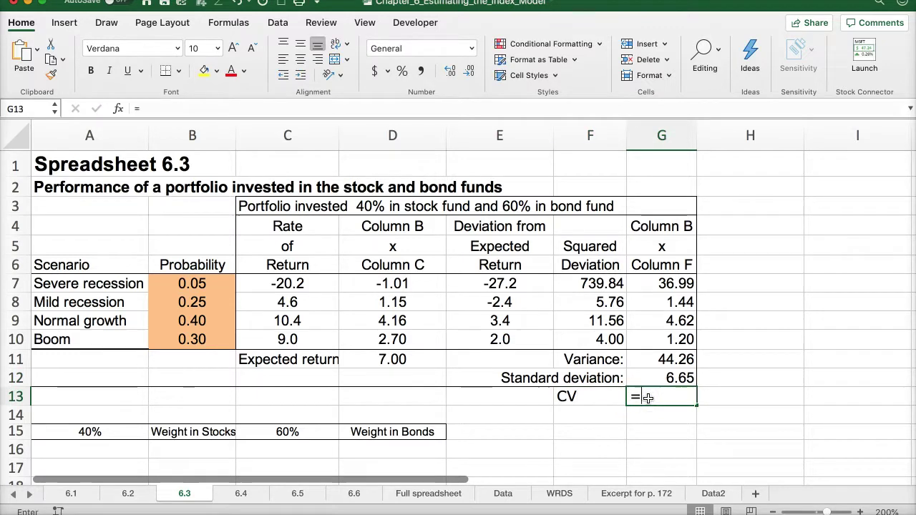
click(648, 377)
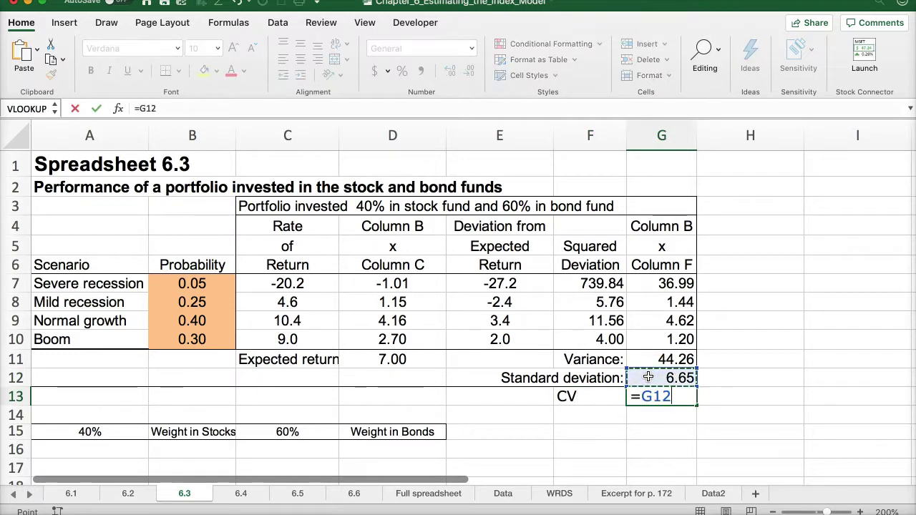
text(/)
click(385, 359)
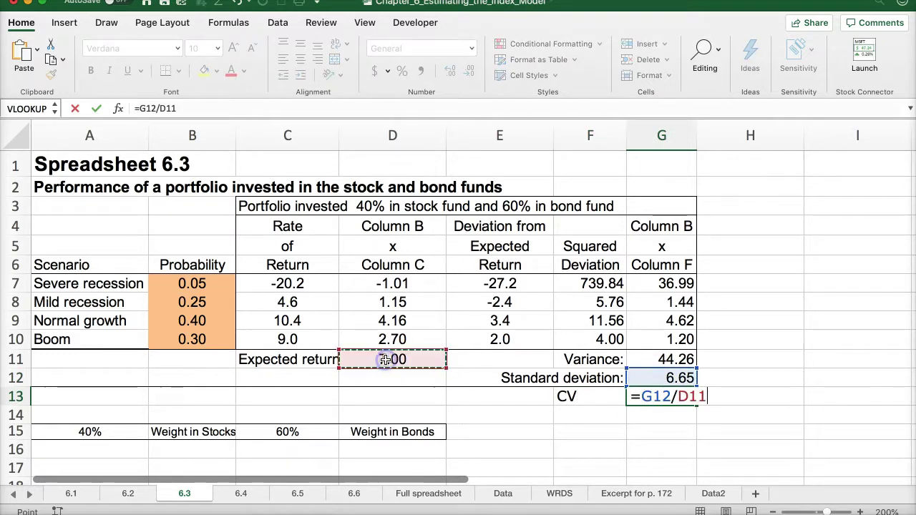
key(Return)
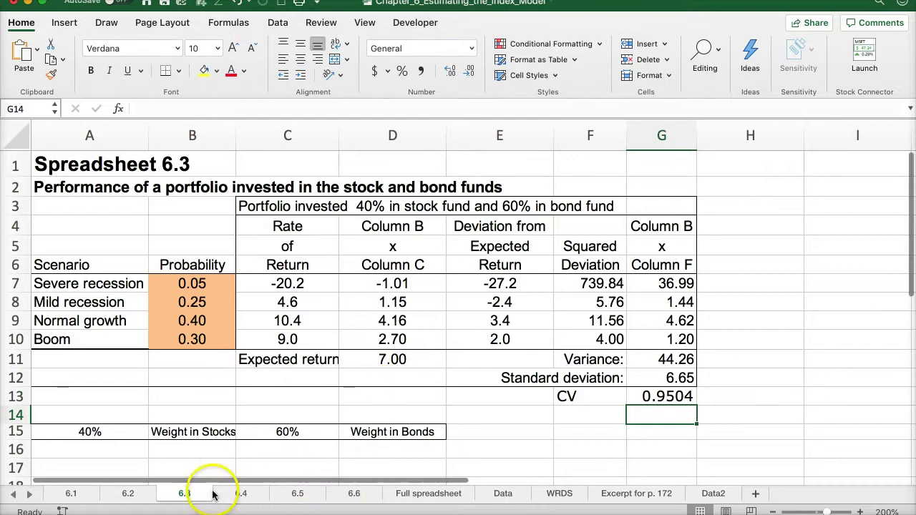
Compare the stock and bond funds' CVs on sheet 6.2 with the portfolio's CV in G13 on sheet 6.3.
click(147, 495)
drag(354, 434, 685, 434)
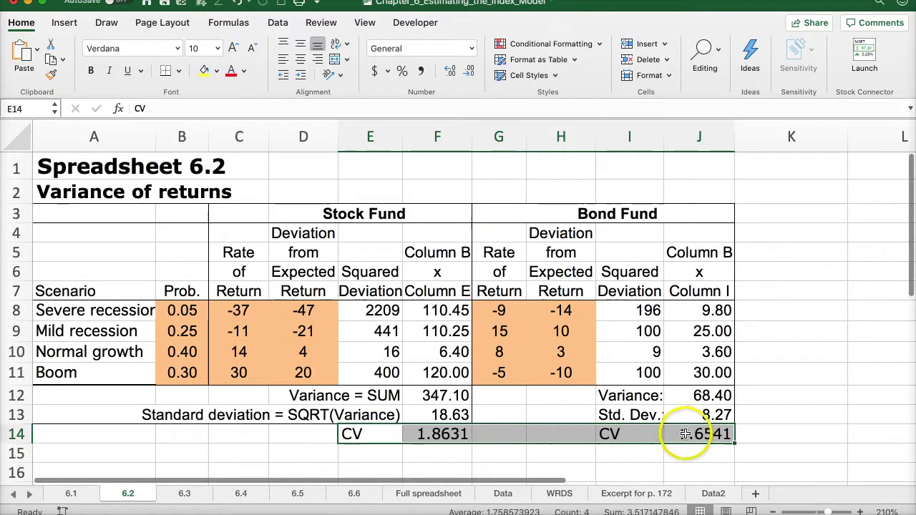
click(685, 434)
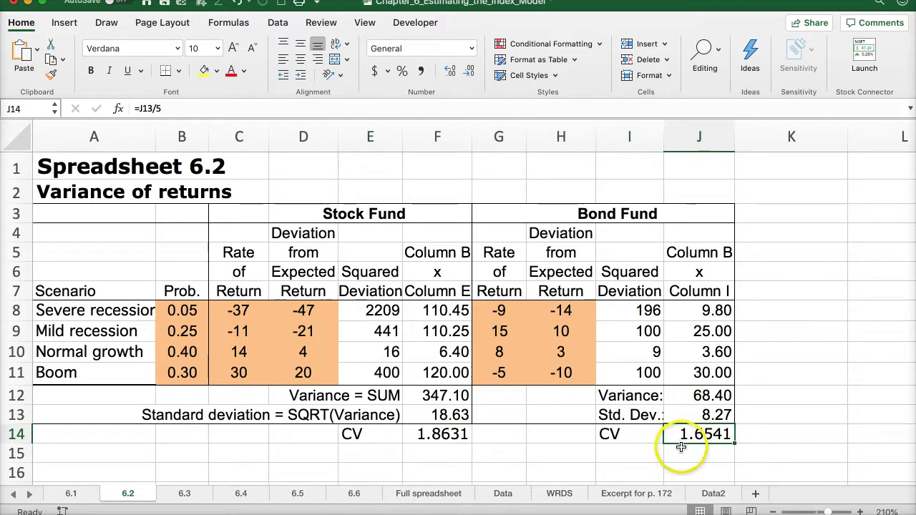
click(184, 494)
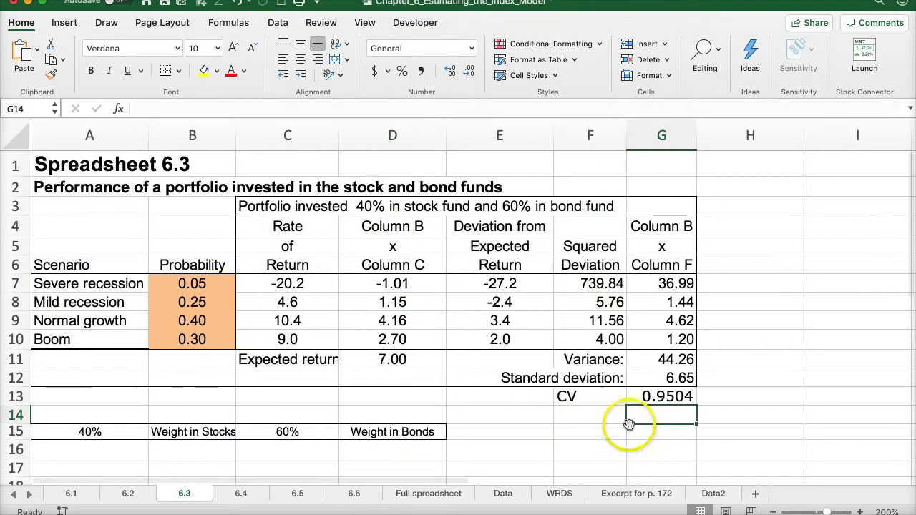
click(640, 397)
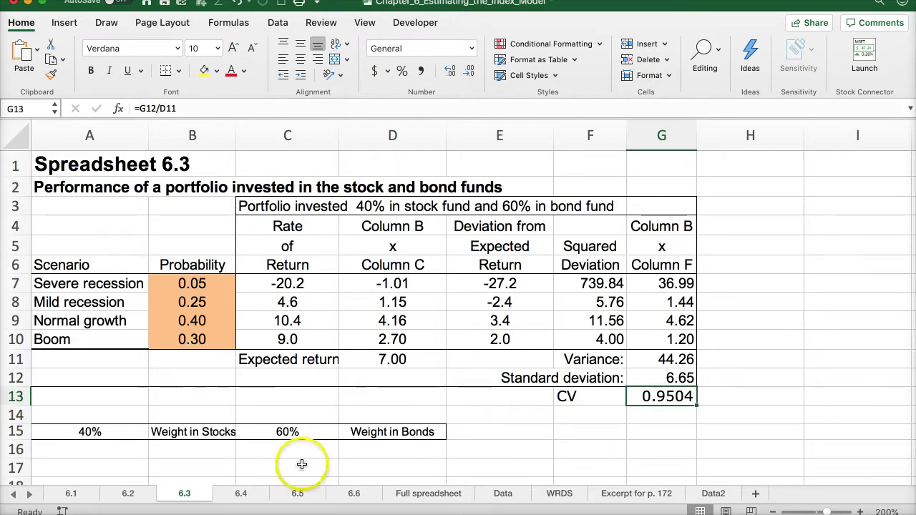
On sheet 6.4, review the probabilities B5:B8 and the stock and bond funds' deviations from mean return in C5:D8.
click(240, 493)
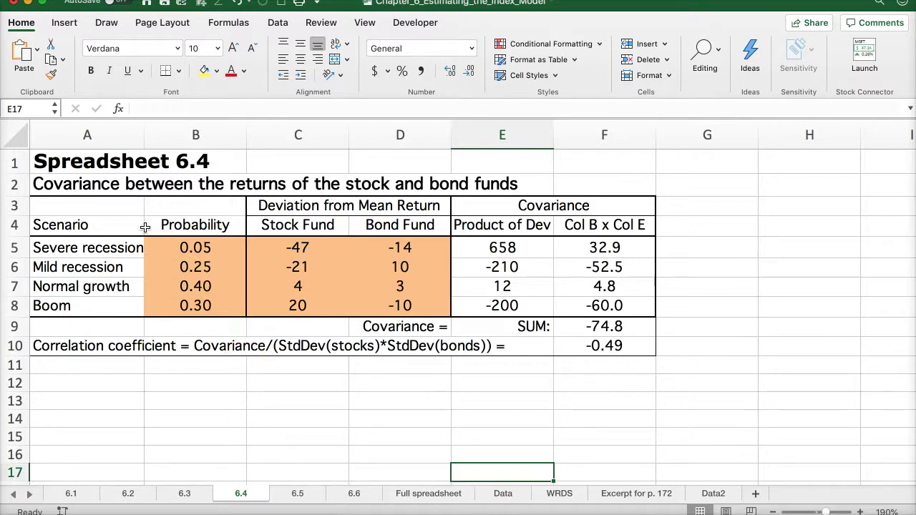
drag(151, 248, 153, 306)
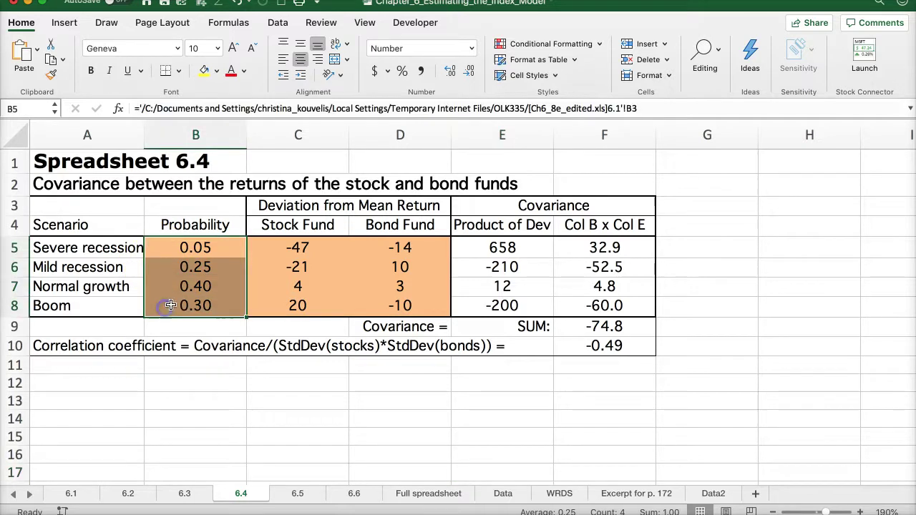
drag(269, 246, 277, 311)
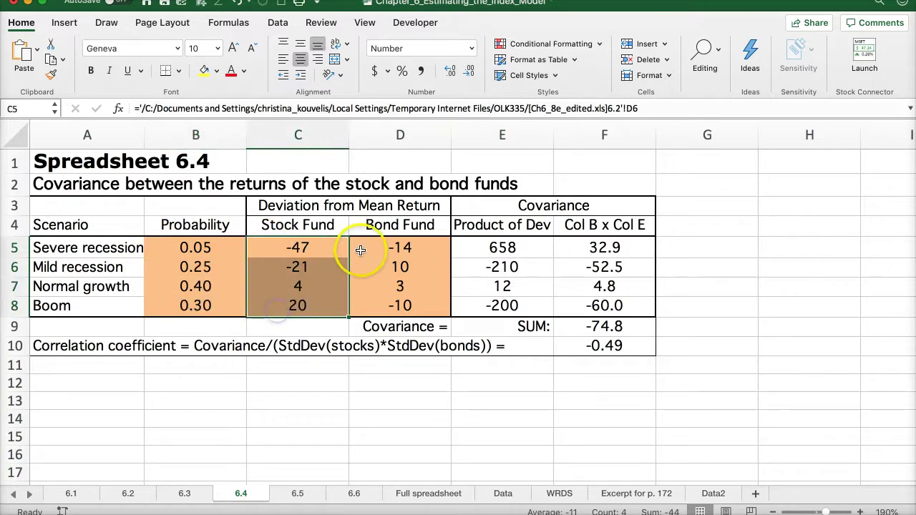
drag(360, 249, 368, 304)
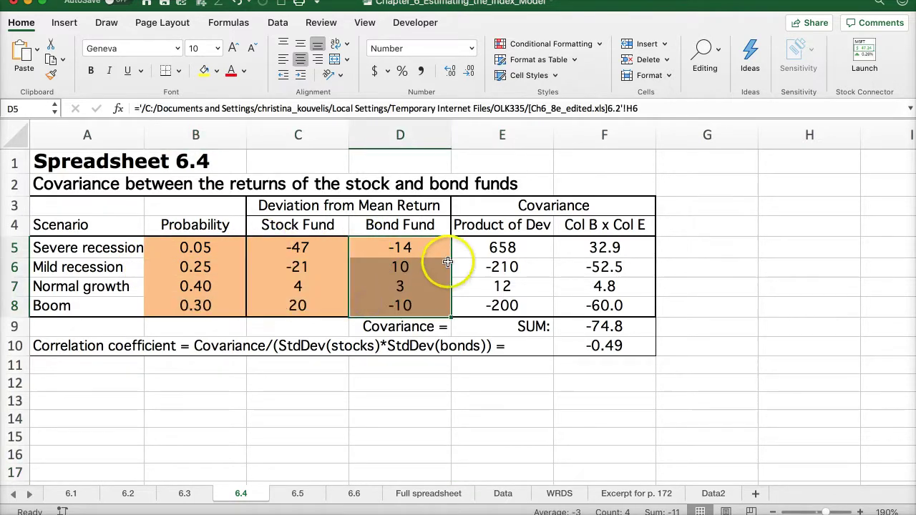
Examine the products of deviations in E5:E8 and the probability-weighted products in F5:F8 that make up the covariance.
click(466, 246)
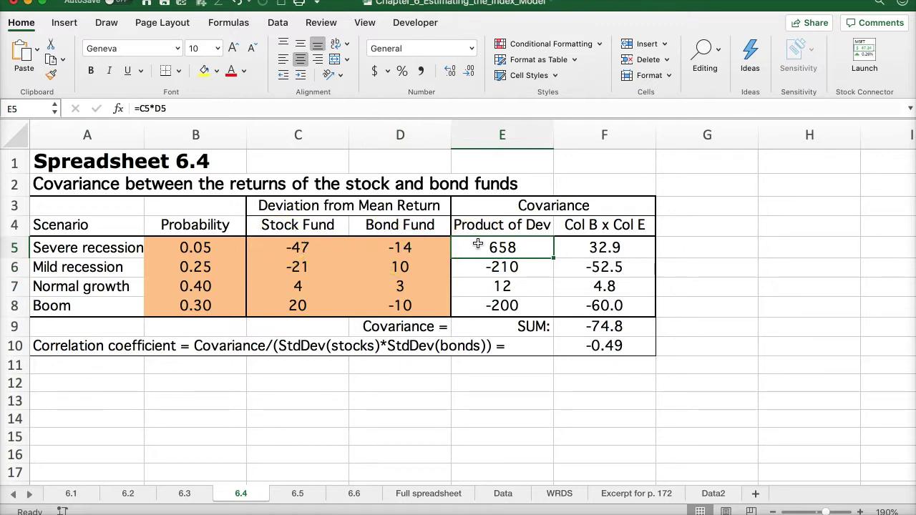
drag(480, 270, 478, 304)
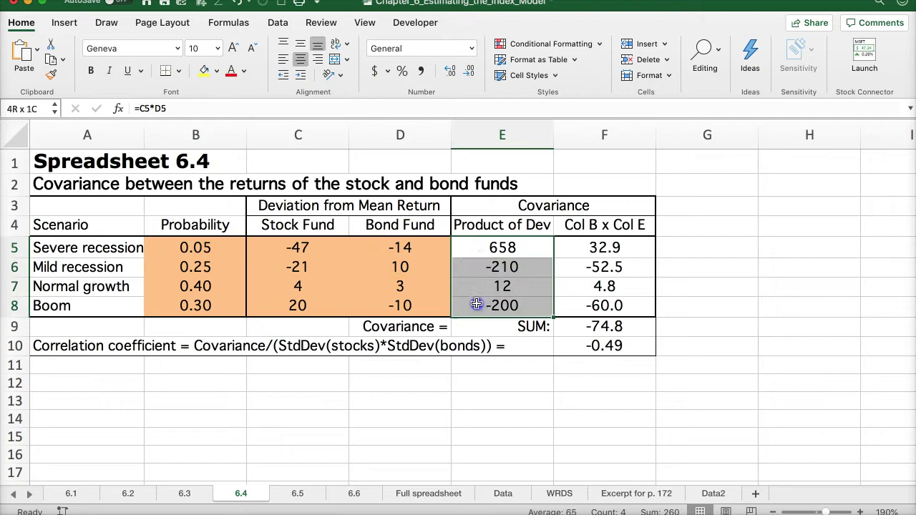
click(576, 246)
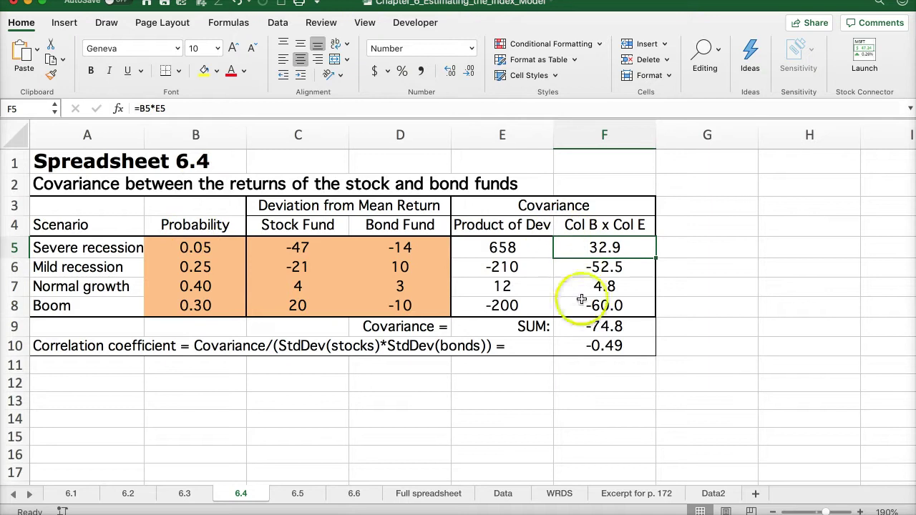
drag(574, 245, 577, 304)
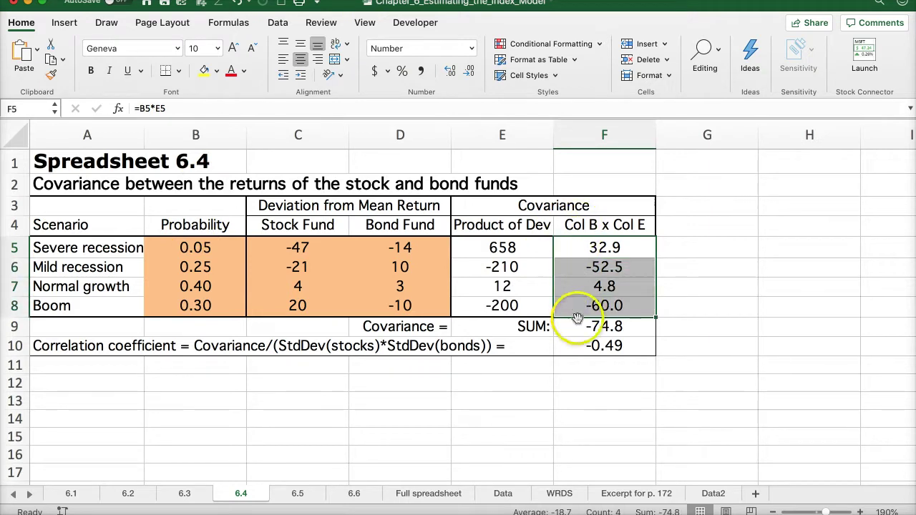
Examine the covariance sum in F9 and the correlation coefficient formula in F10.
click(581, 328)
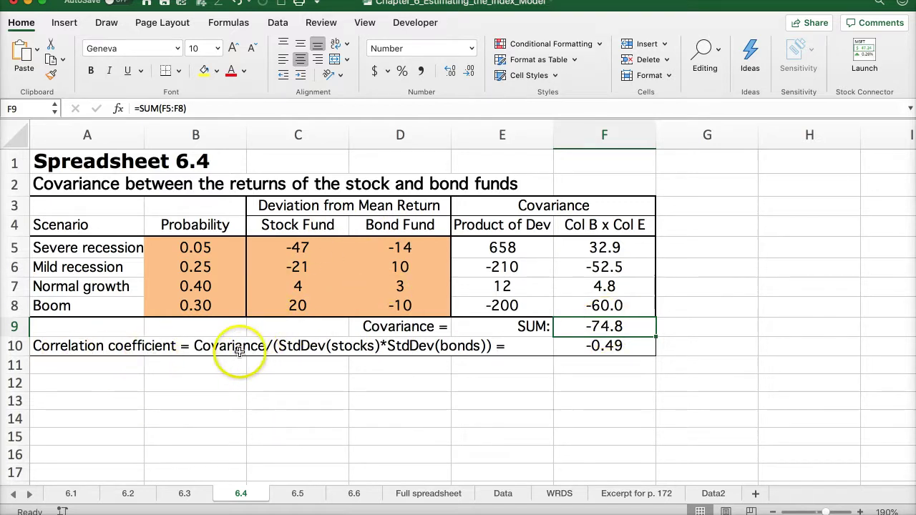
click(573, 347)
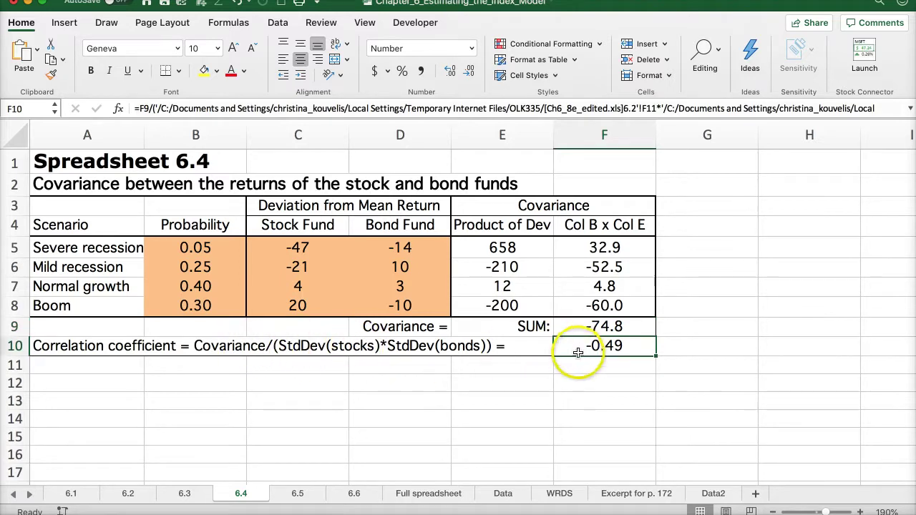
click(420, 406)
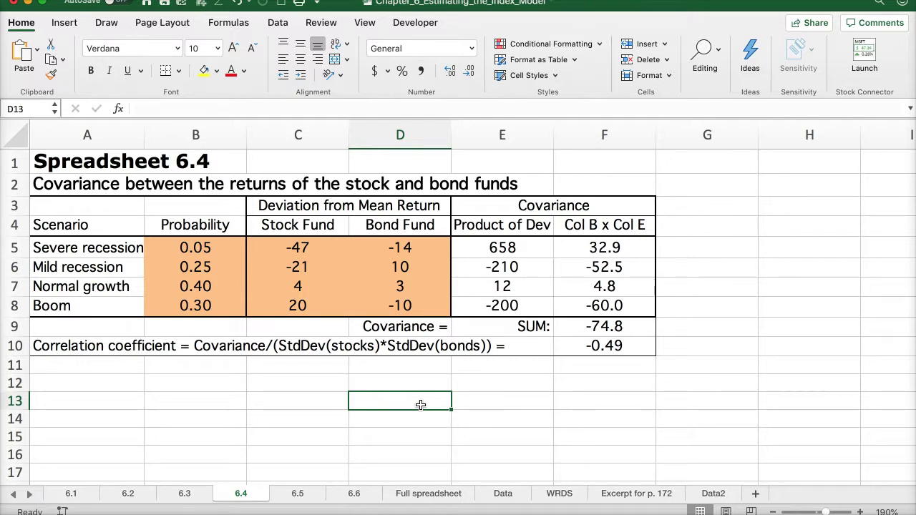
On sheet 6.5, review the input data in rows 4 and 5: expected returns, standard deviations and correlation of the stock and bond funds.
click(296, 494)
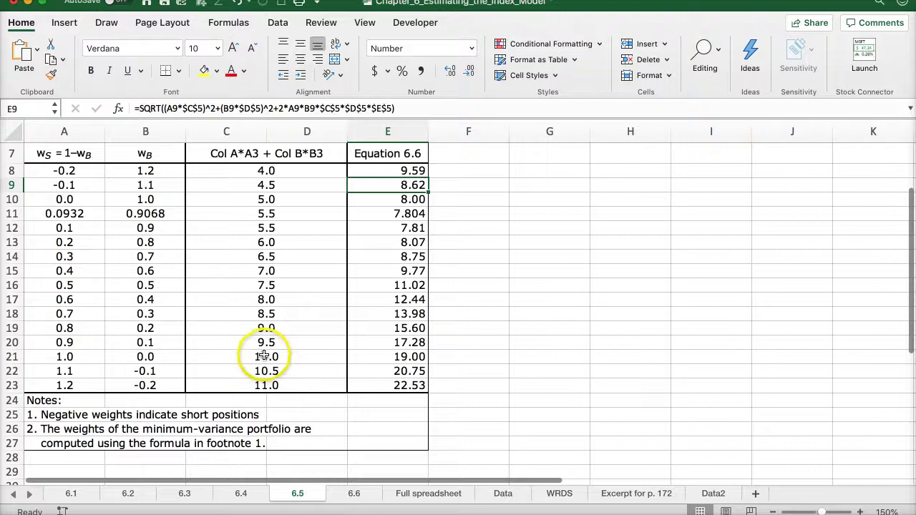
scroll(263, 349, up, 5)
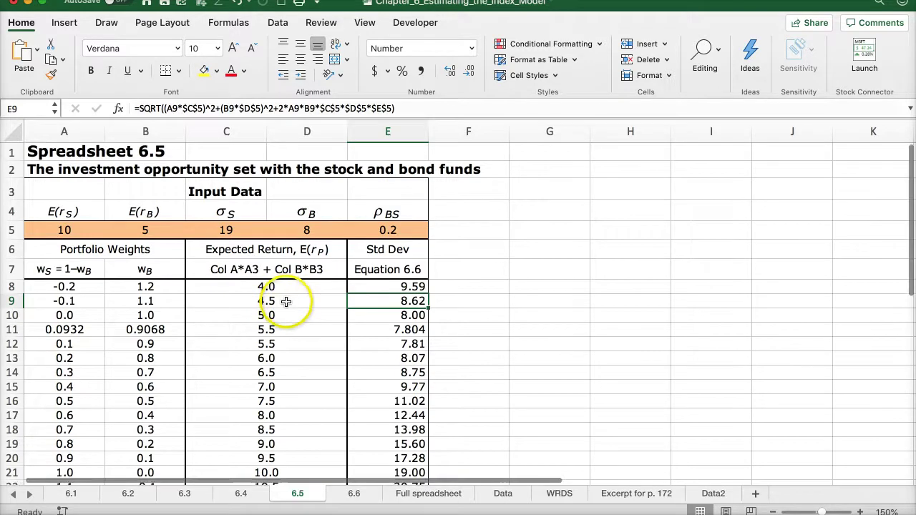
scroll(241, 303, down, 1)
scroll(240, 304, down, 2)
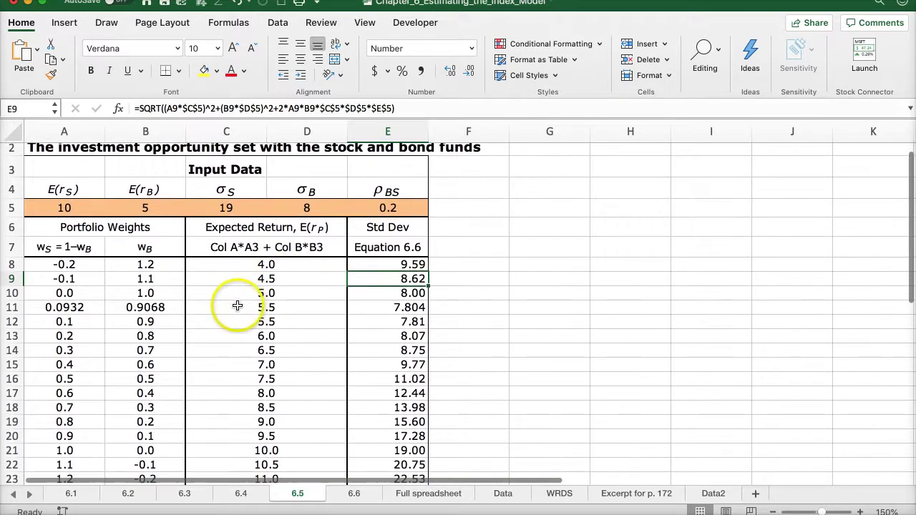
scroll(115, 243, up, 3)
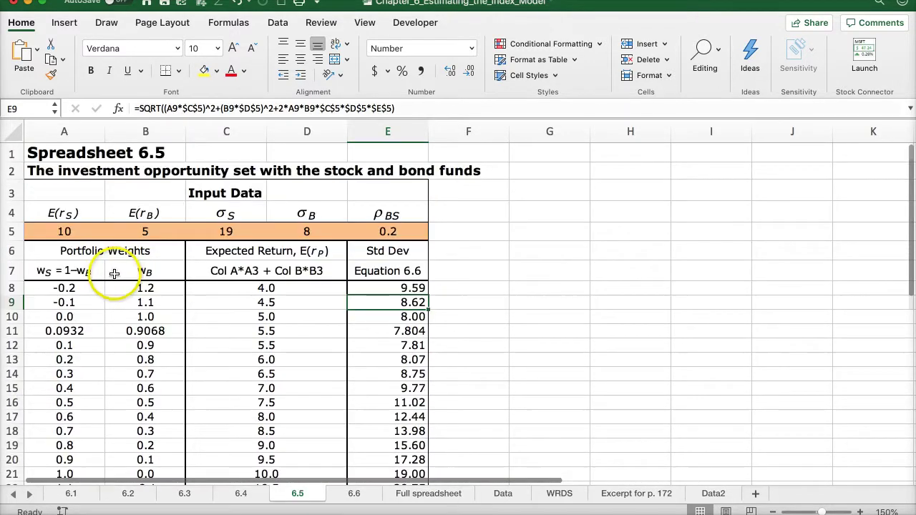
click(68, 213)
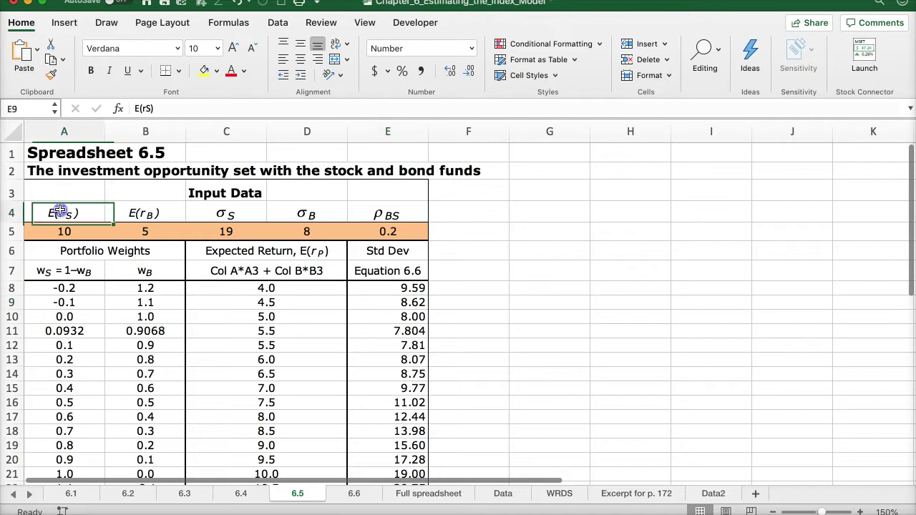
click(152, 212)
click(218, 213)
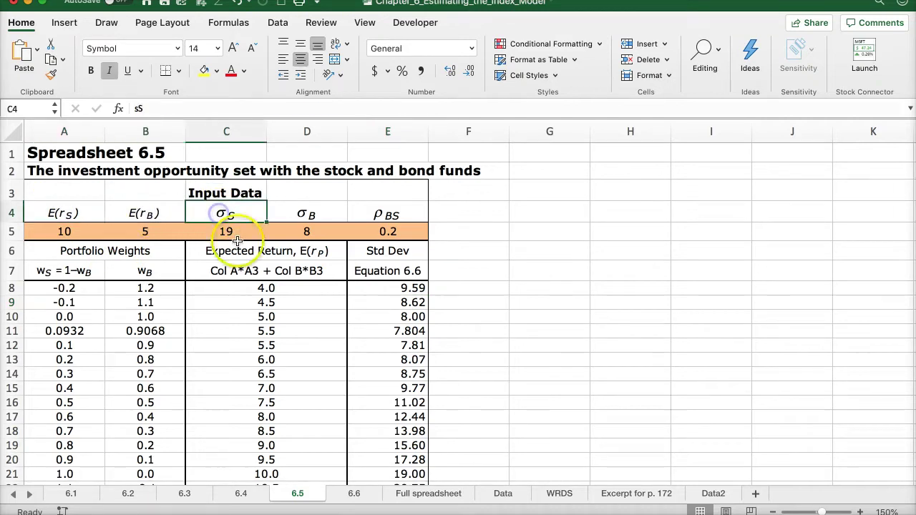
click(297, 212)
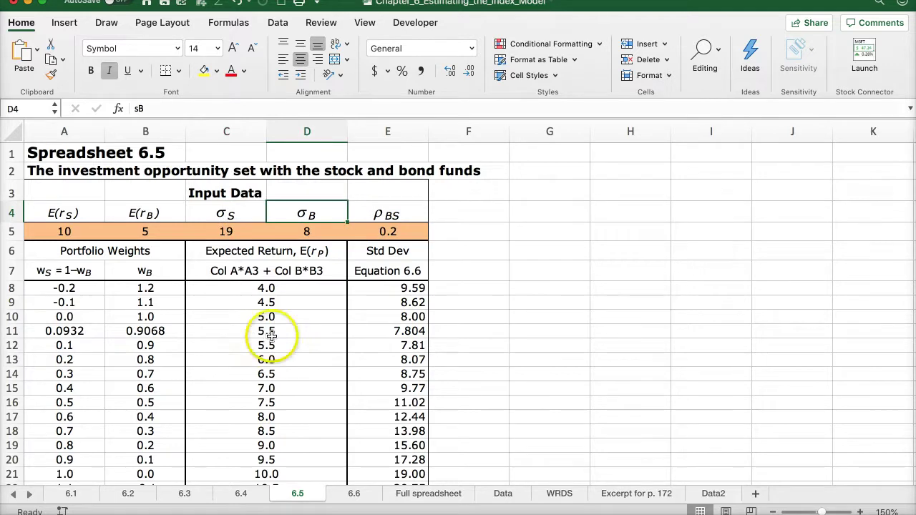
scroll(242, 343, down, 1)
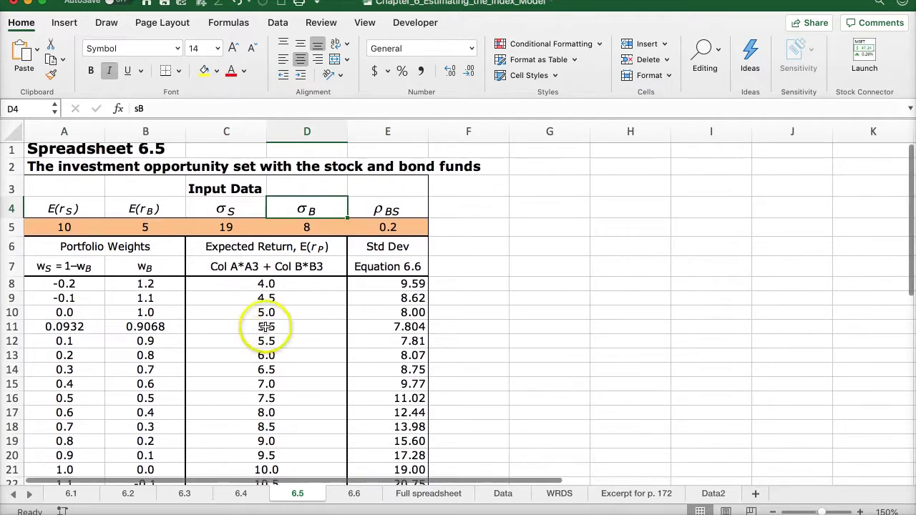
click(368, 197)
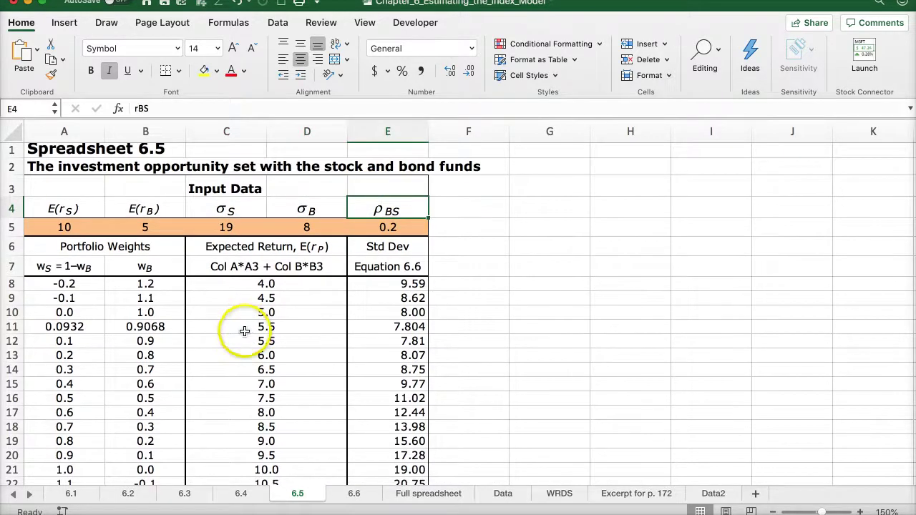
Examine the stock and bond portfolio weights in columns A and B, checking rows 8, 12 and 20.
scroll(244, 331, down, 1)
scroll(244, 329, down, 3)
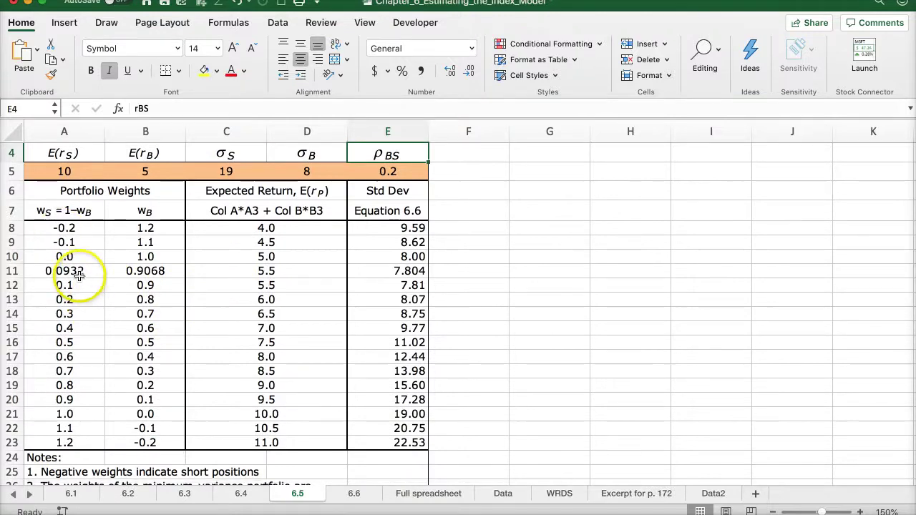
click(39, 227)
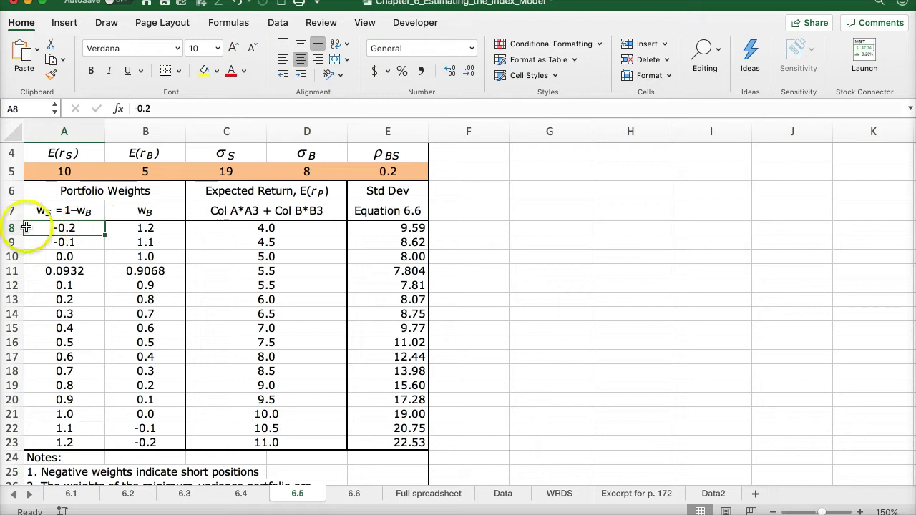
click(122, 229)
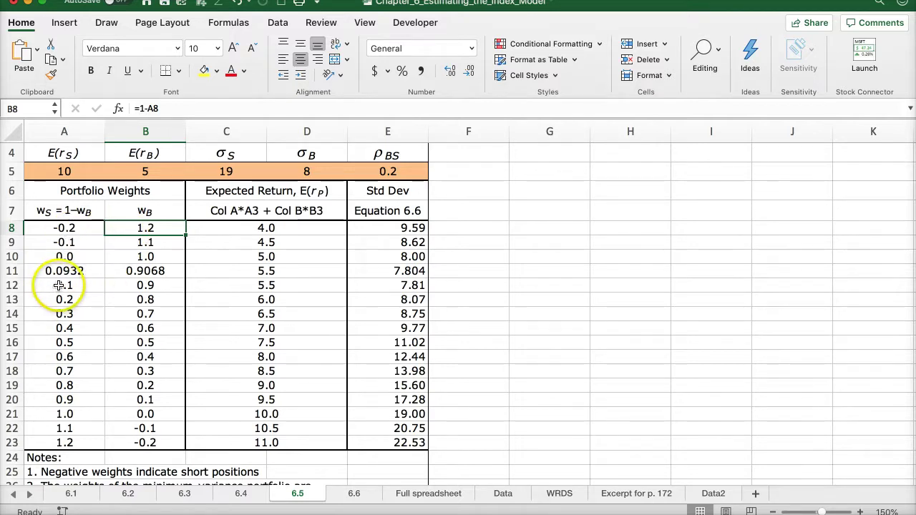
click(142, 285)
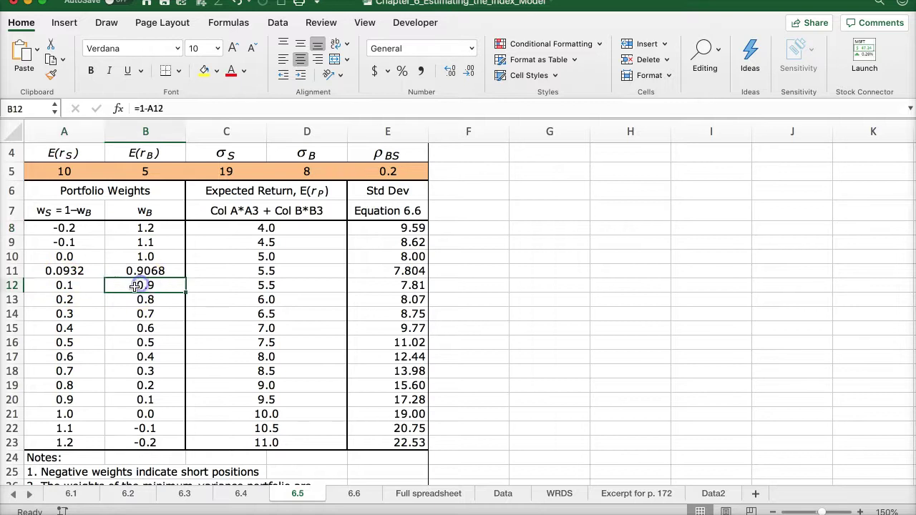
click(64, 401)
click(136, 402)
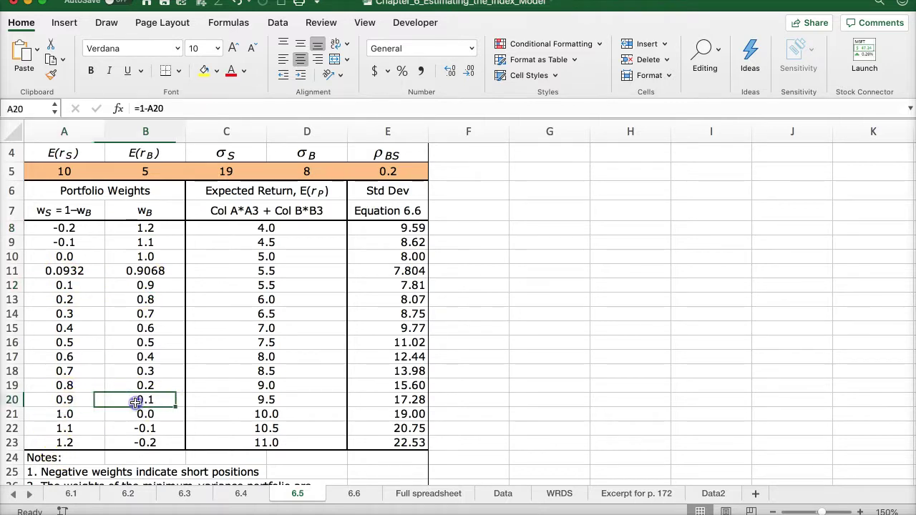
Review the all-bond weights in row 10, the all-stock weights in row 21 and the short bond position in row 22.
click(75, 257)
click(129, 258)
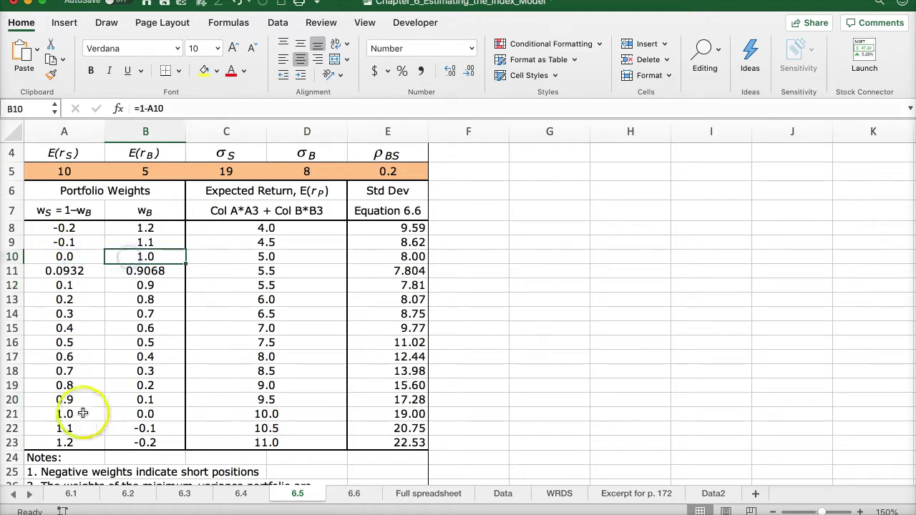
click(143, 414)
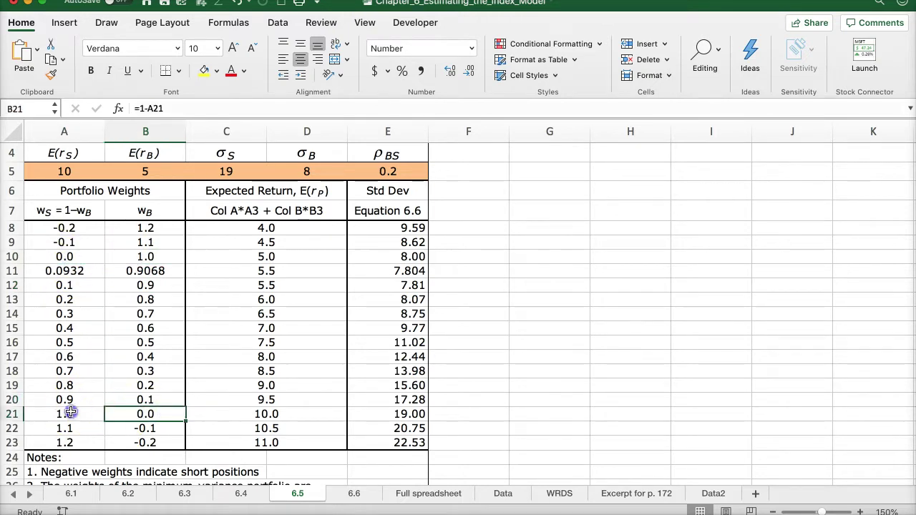
click(70, 413)
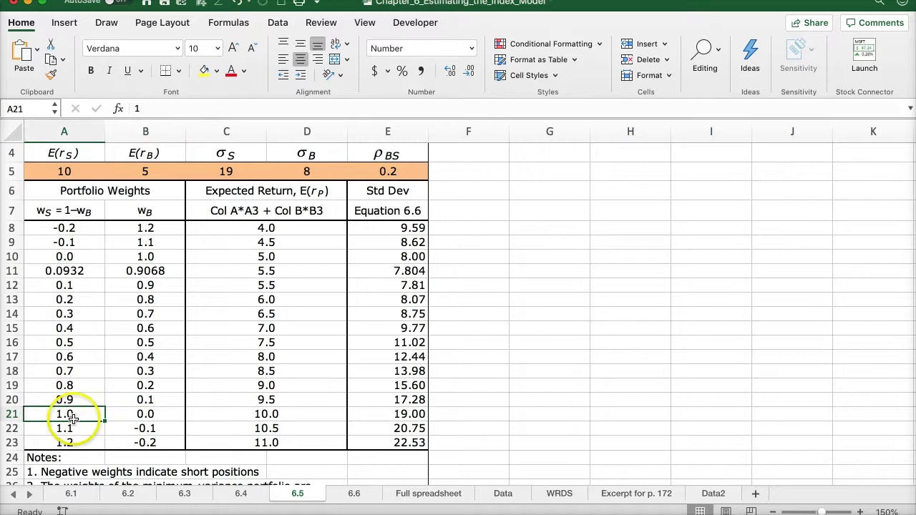
click(74, 428)
click(127, 429)
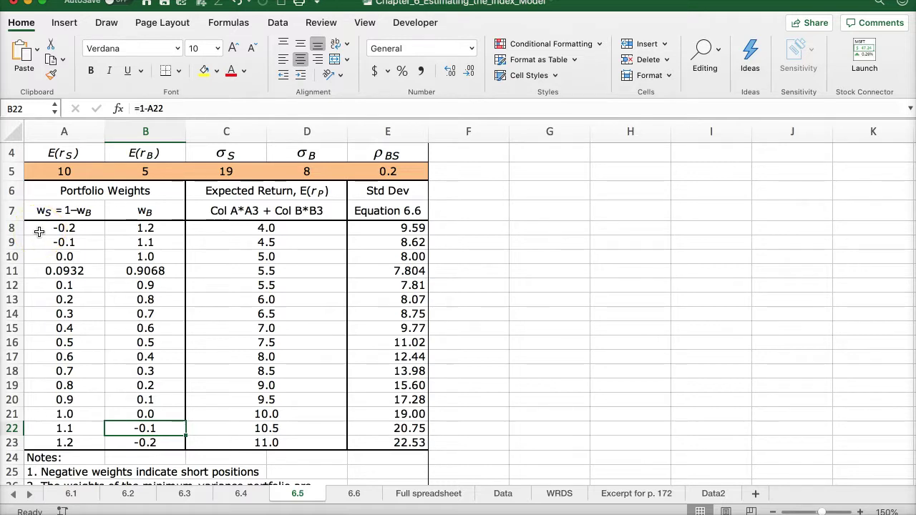
Examine the portfolio expected return formulas in C8 and C23 and the standard deviations in E8:E23.
click(216, 226)
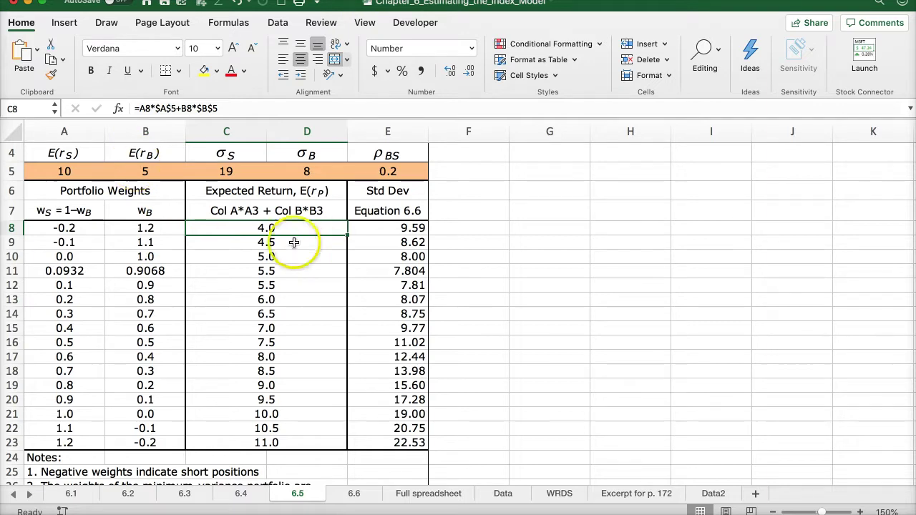
click(258, 442)
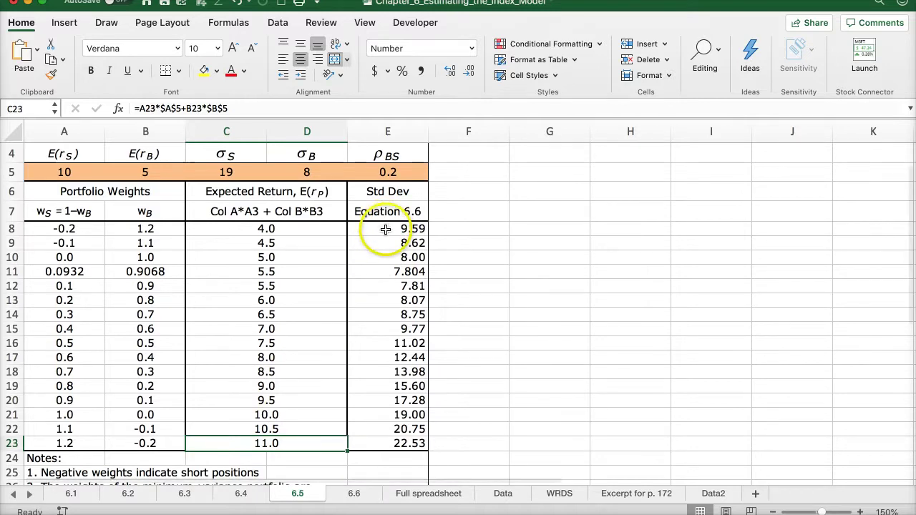
drag(386, 229, 387, 443)
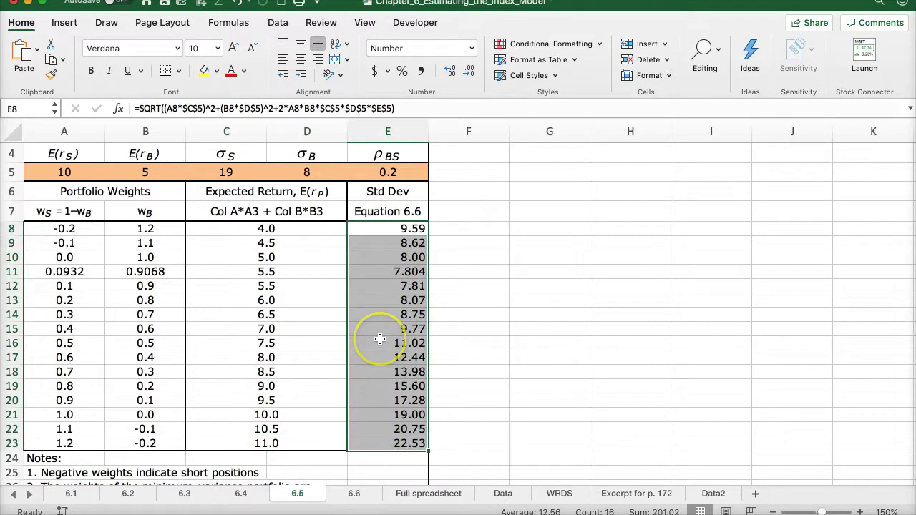
Inspect the minimum-variance portfolio's standard deviation in E11, read the notes in rows 24 to 27, and compare with E12.
click(381, 271)
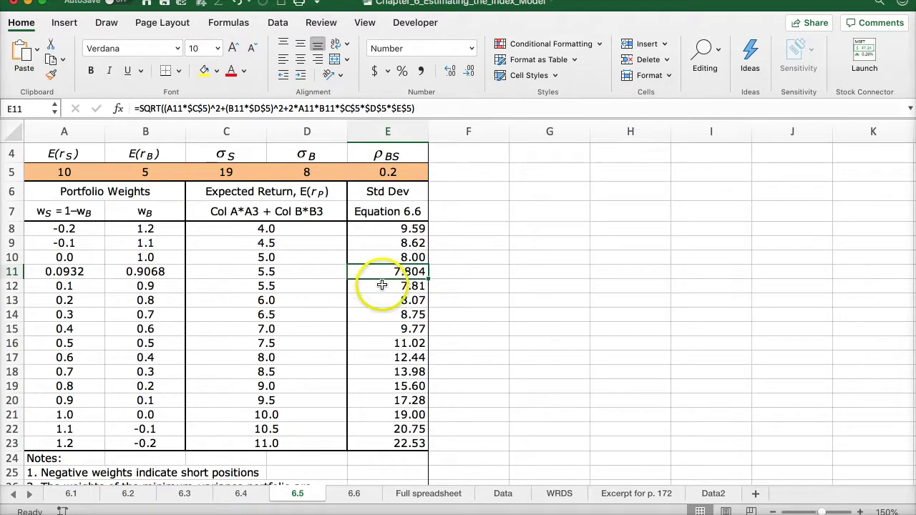
scroll(386, 300, down, 1)
scroll(390, 289, down, 4)
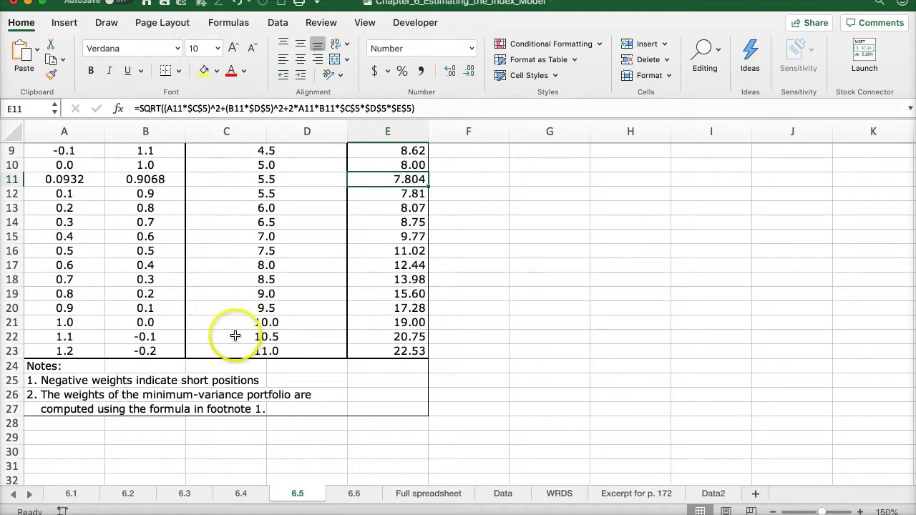
scroll(237, 344, down, 3)
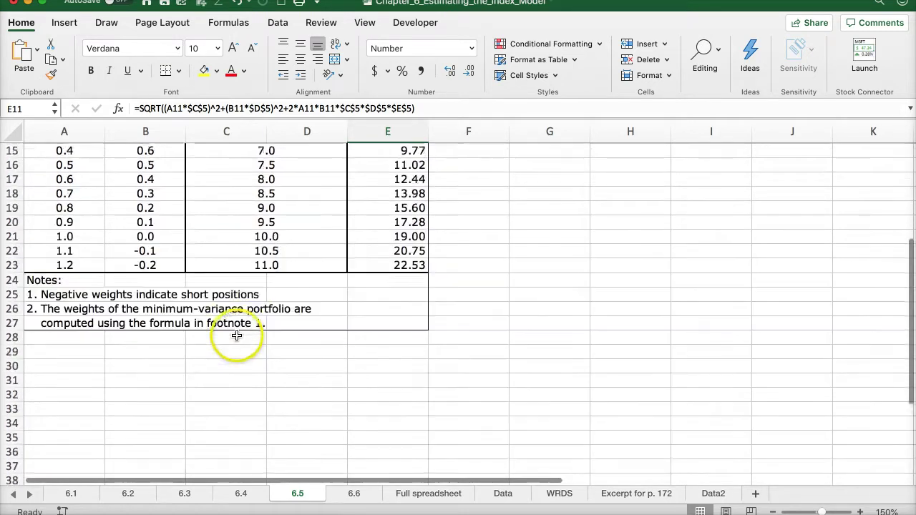
scroll(243, 358, up, 6)
scroll(238, 338, up, 2)
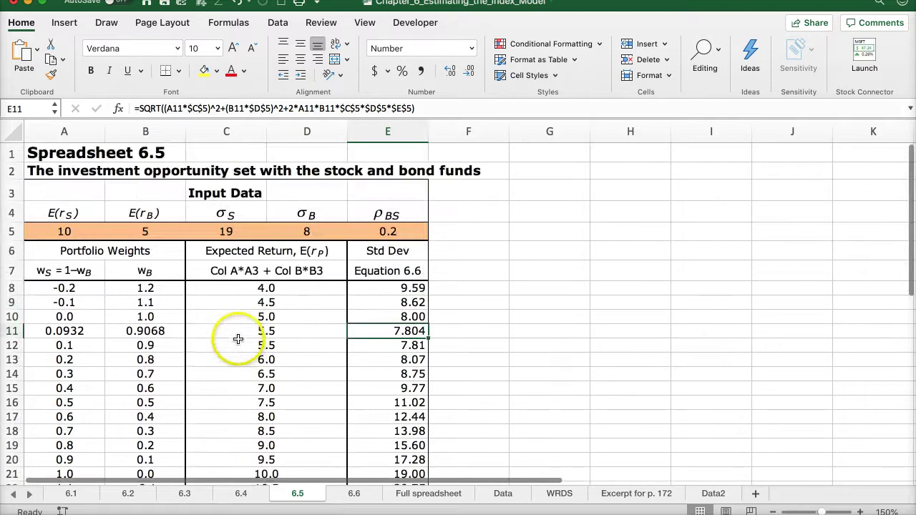
click(387, 345)
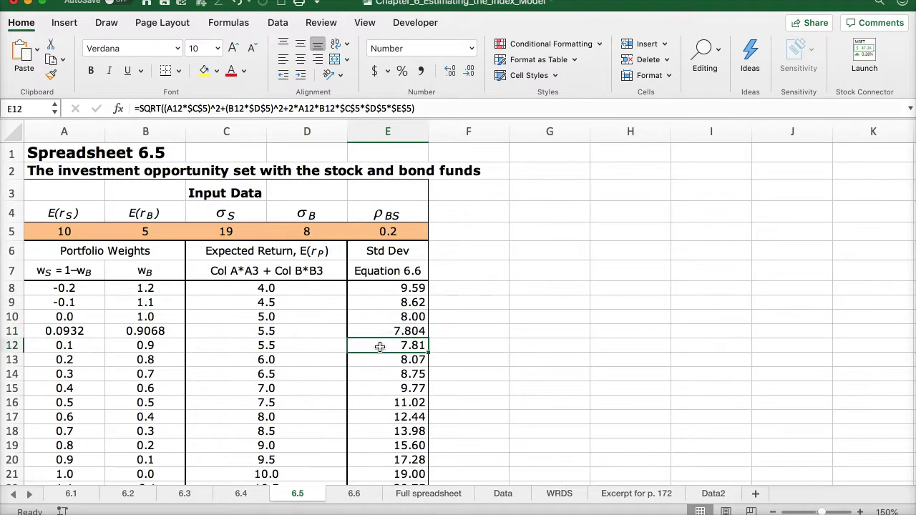
On sheet 6.6, review the stock weights from A9 down and the portfolio expected returns in B9:B18.
click(354, 493)
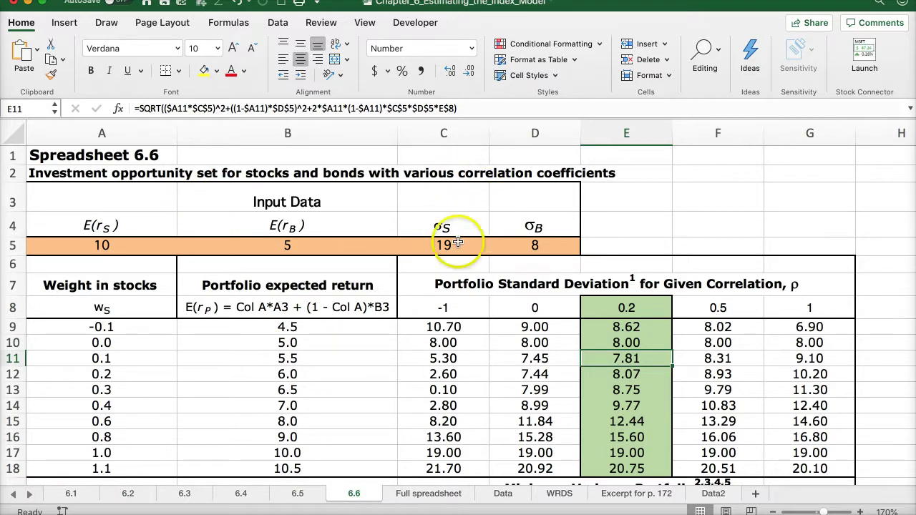
scroll(444, 322, down, 2)
scroll(267, 308, down, 1)
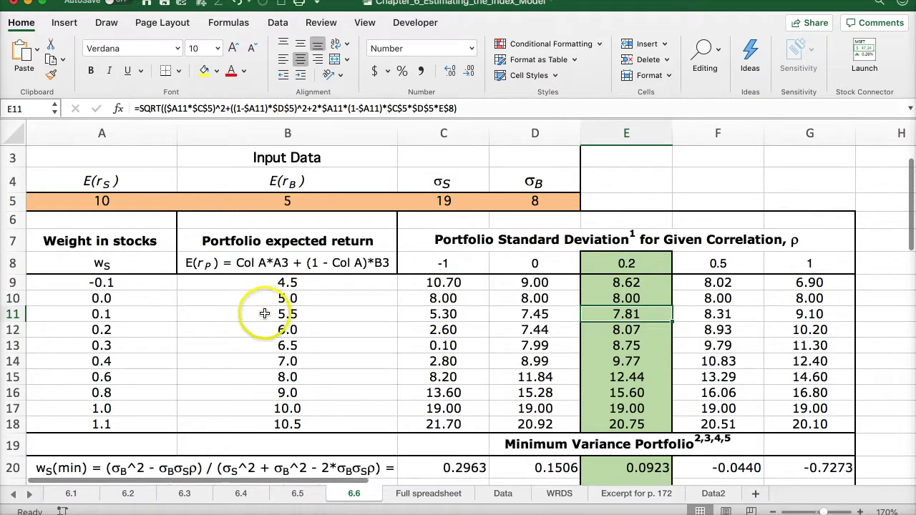
click(65, 277)
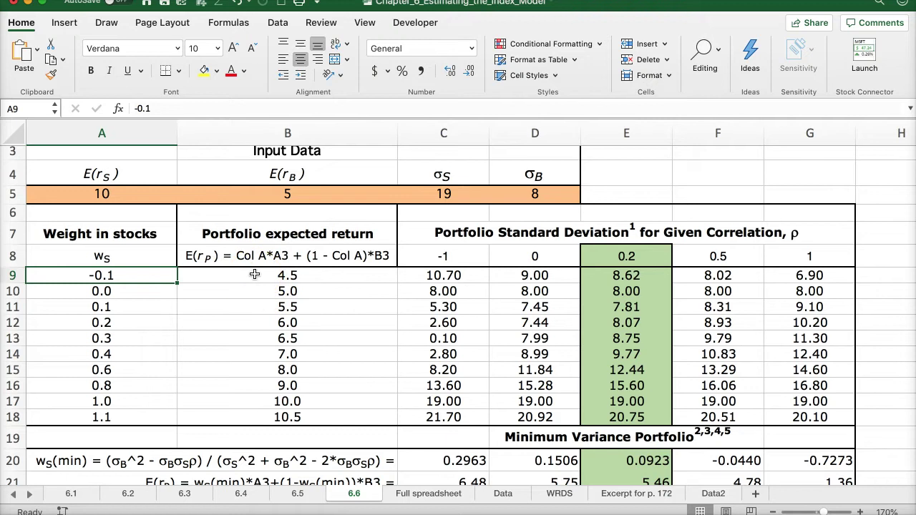
drag(255, 275, 247, 418)
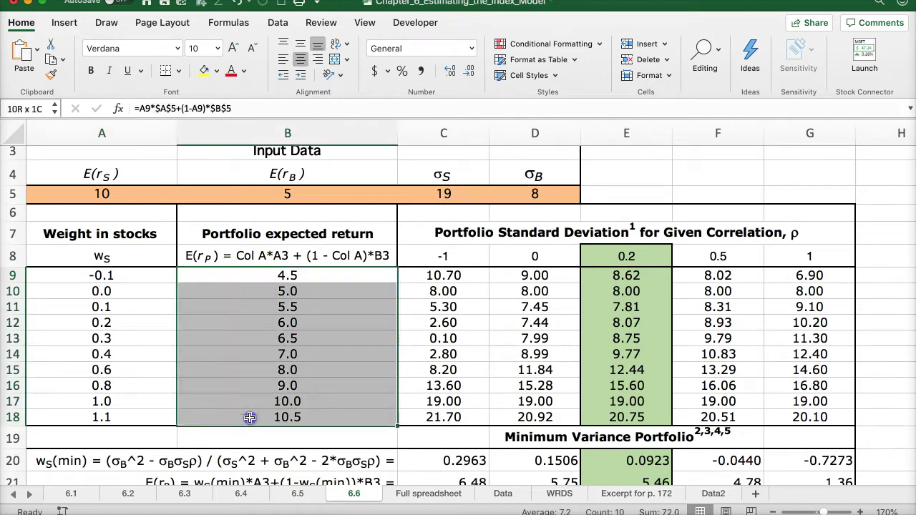
Compare the expected returns in rows 9 to 21 of sheet 6.5 with those on sheet 6.6, ending on sheet 6.6.
click(297, 493)
scroll(239, 403, down, 3)
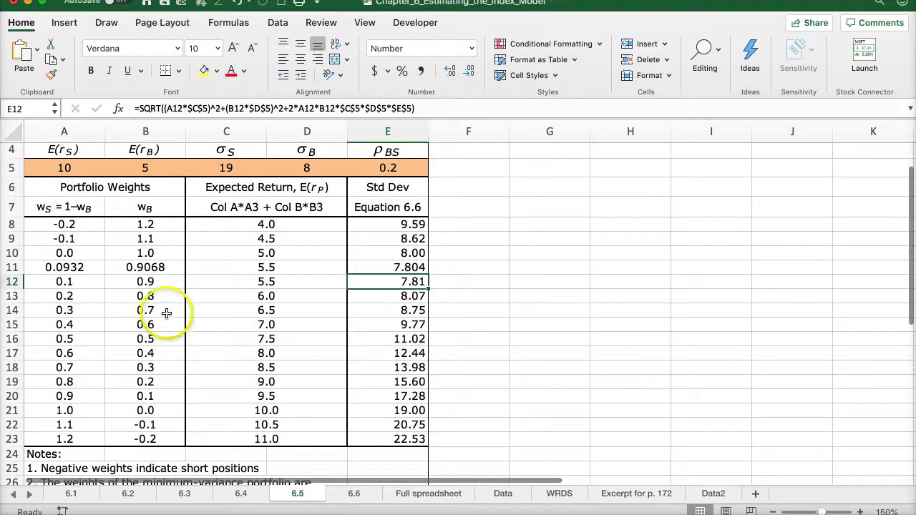
drag(252, 238, 259, 414)
click(353, 493)
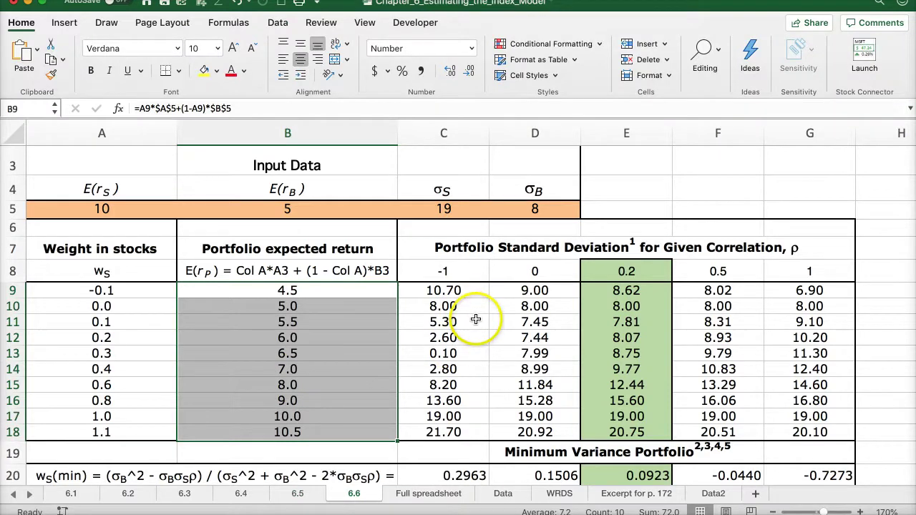
On sheet 6.6, inspect the standard deviation formula in E9 for correlation 0.2 and the minimum-variance portfolio values in rows 20 to 22.
scroll(499, 343, down, 1)
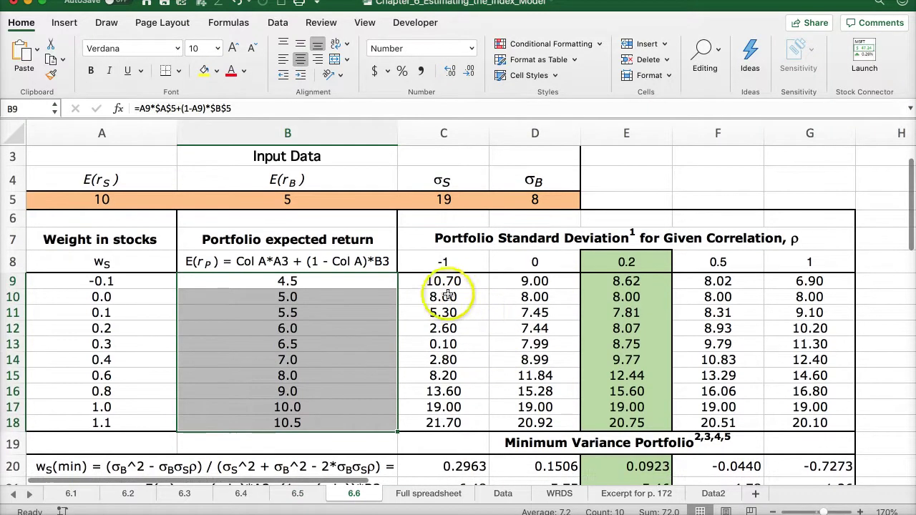
click(596, 280)
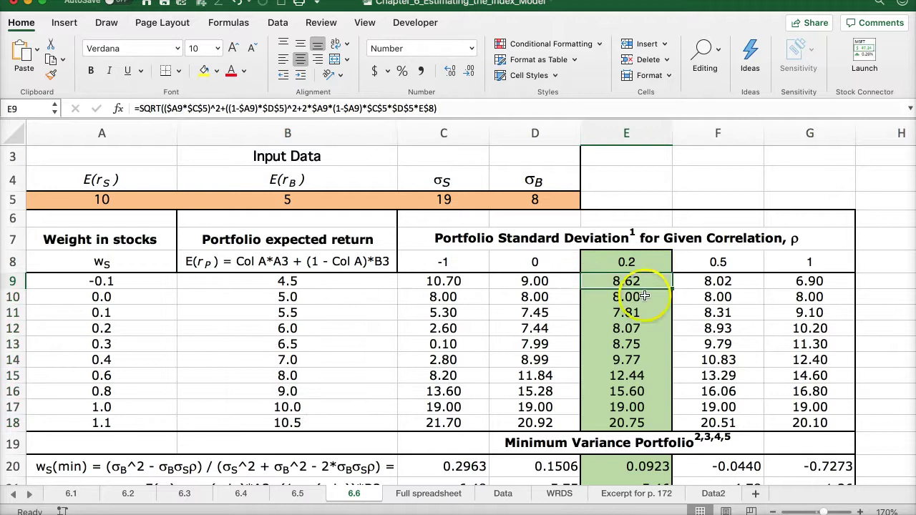
scroll(629, 330, down, 2)
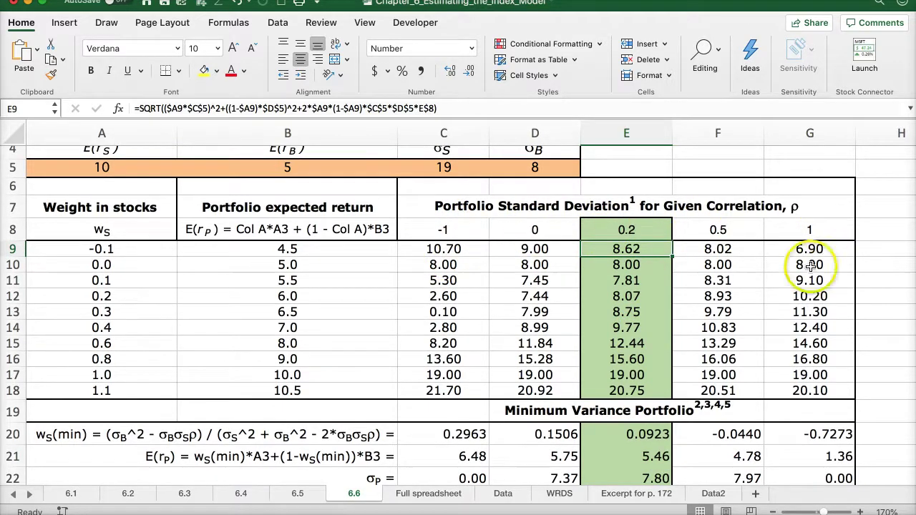
scroll(810, 265, down, 3)
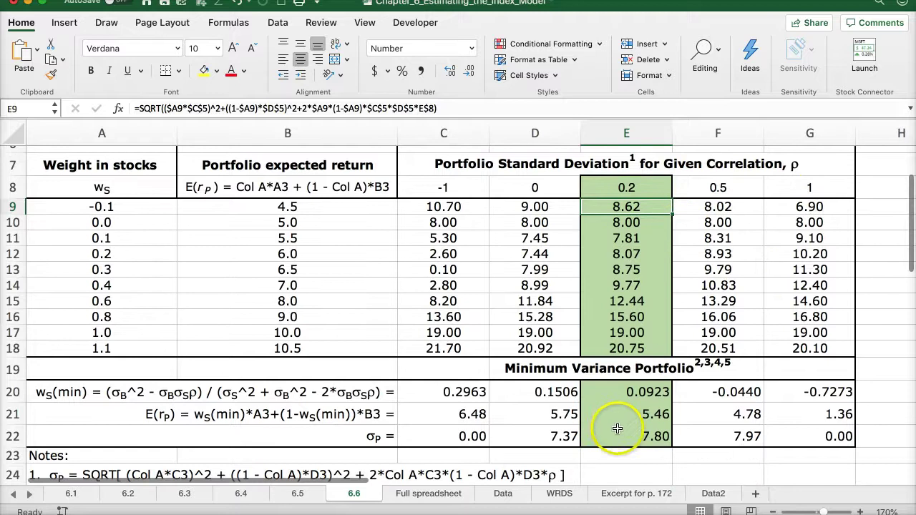
scroll(617, 428, down, 2)
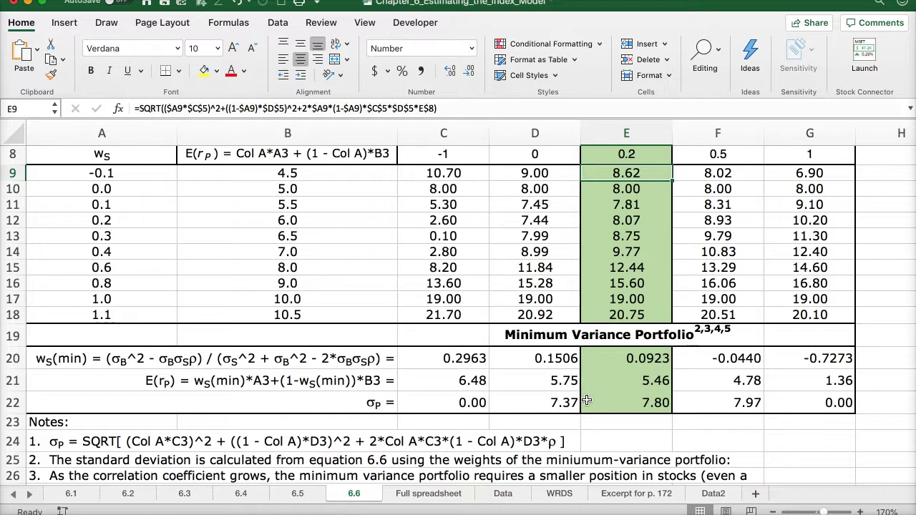
Compare the portfolio standard deviations for correlations 0.5 and 1 in F11 and G9:G11, and read the minimum-variance notes below the table.
click(718, 206)
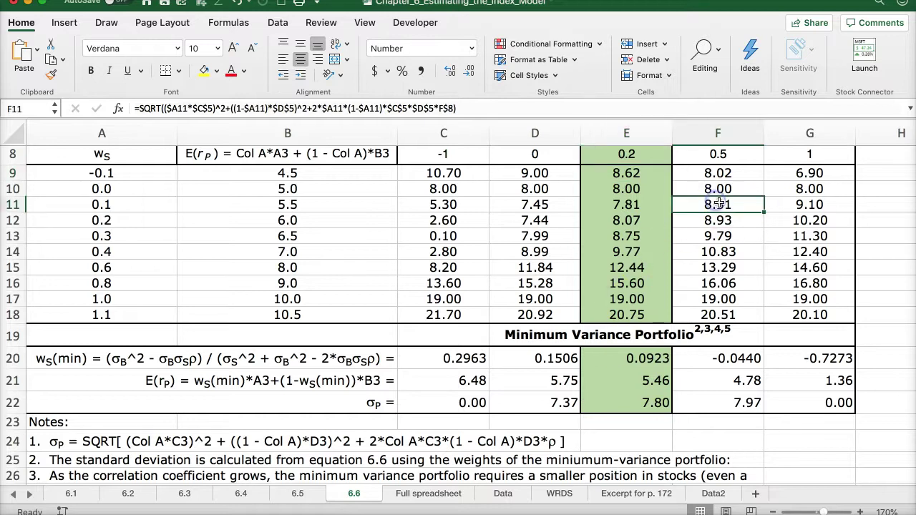
click(790, 206)
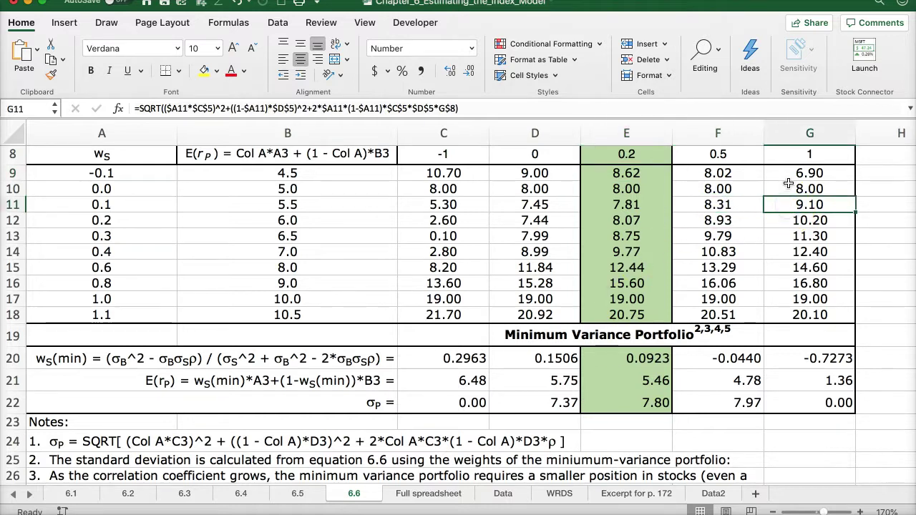
click(788, 185)
click(788, 174)
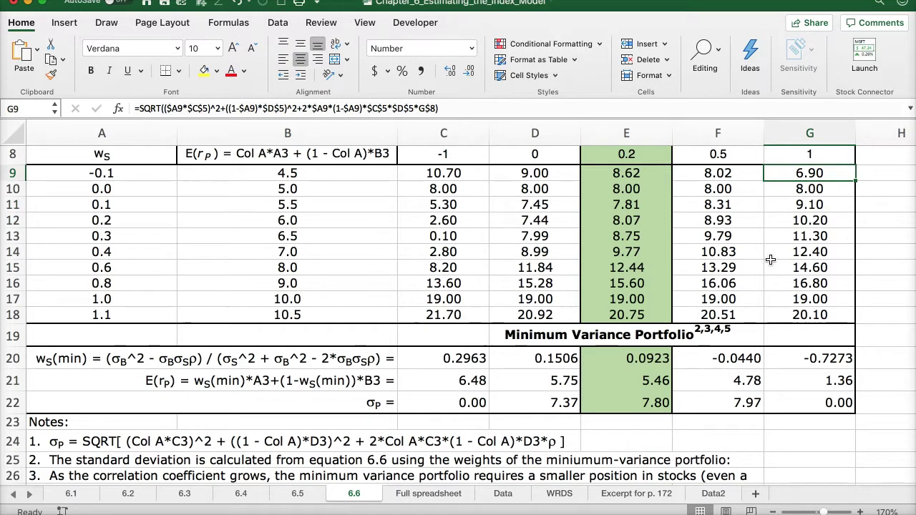
scroll(772, 286, up, 2)
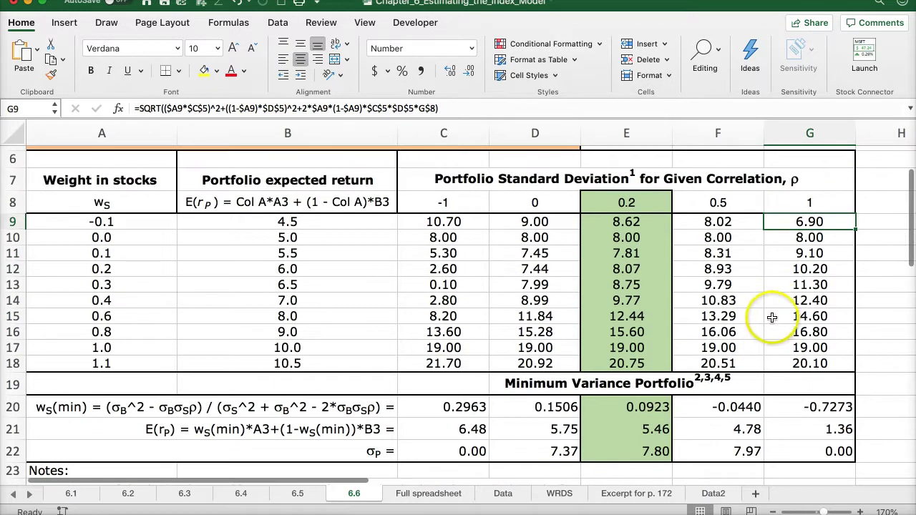
scroll(772, 315, down, 2)
scroll(777, 331, down, 1)
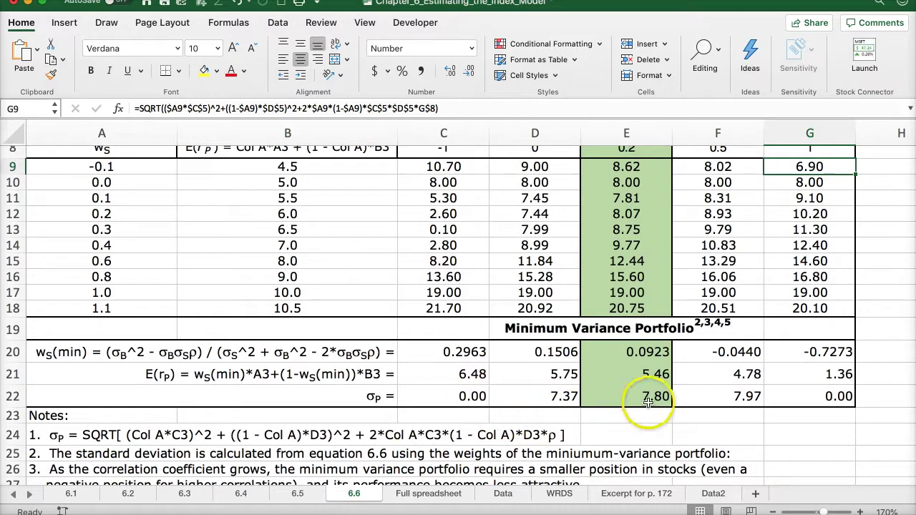
scroll(674, 411, down, 2)
scroll(673, 413, down, 4)
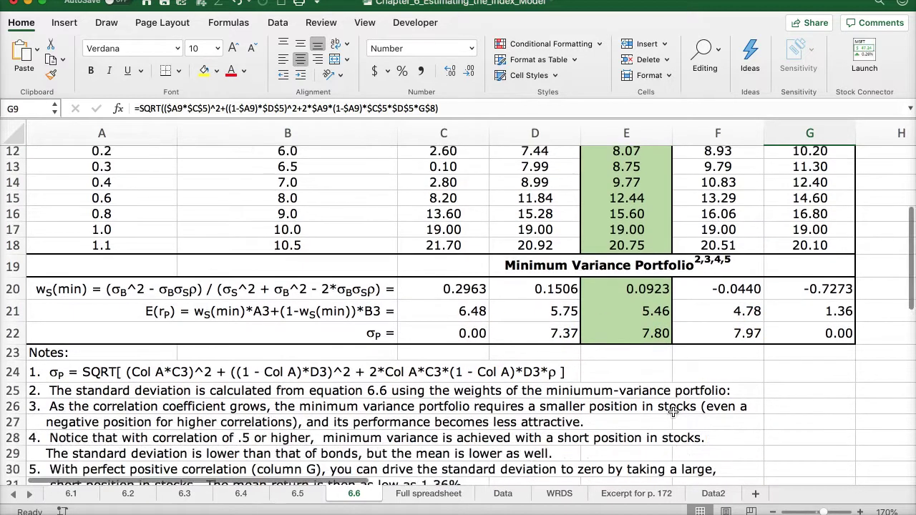
On the Full spreadsheet sheet, review the total and excess rates of return for Ford, Walmart, Bank of America and the market.
click(432, 494)
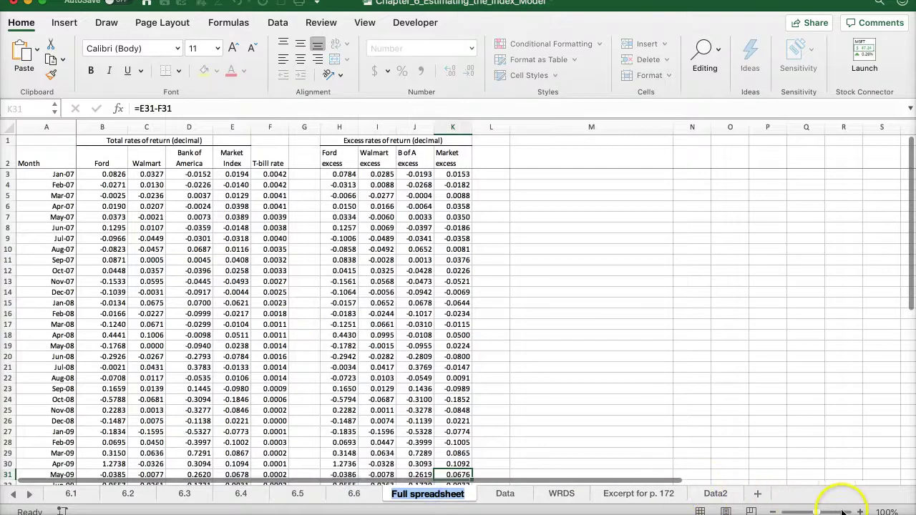
drag(859, 510, 852, 505)
scroll(489, 299, up, 10)
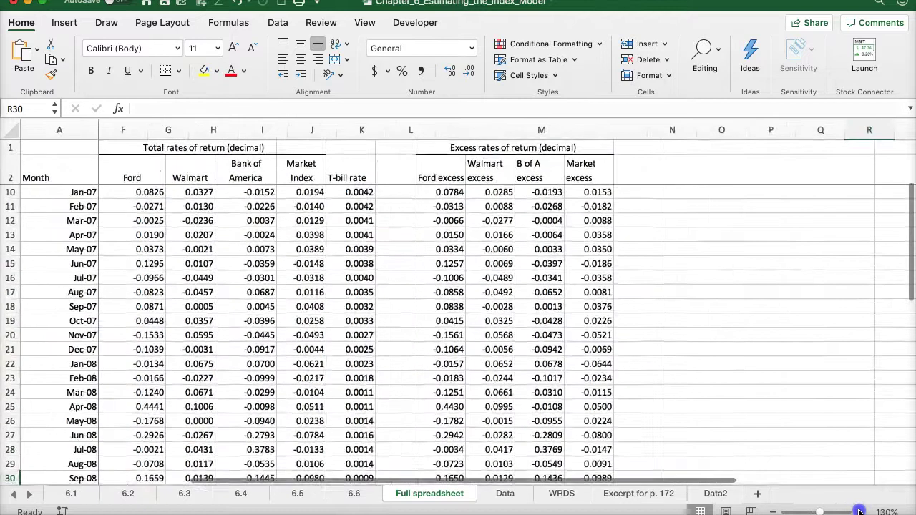
scroll(489, 299, right, 5)
scroll(429, 308, down, 6)
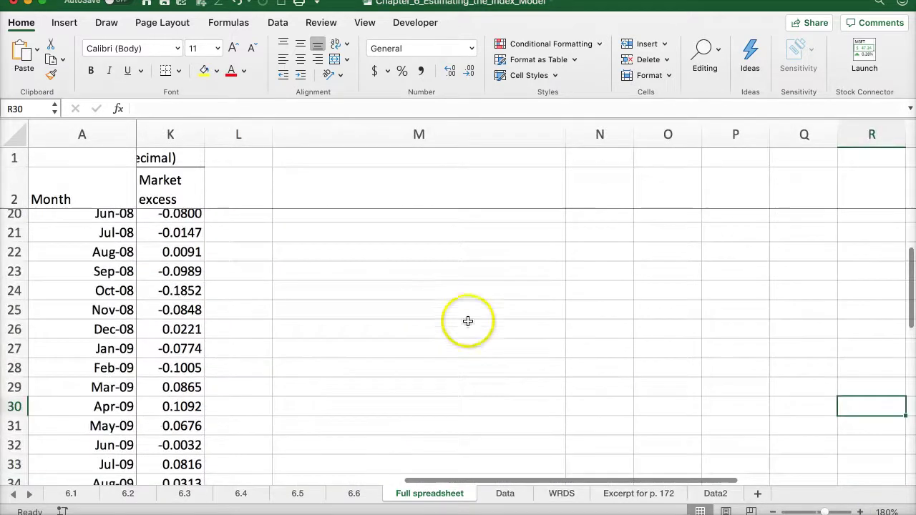
drag(438, 484, 53, 467)
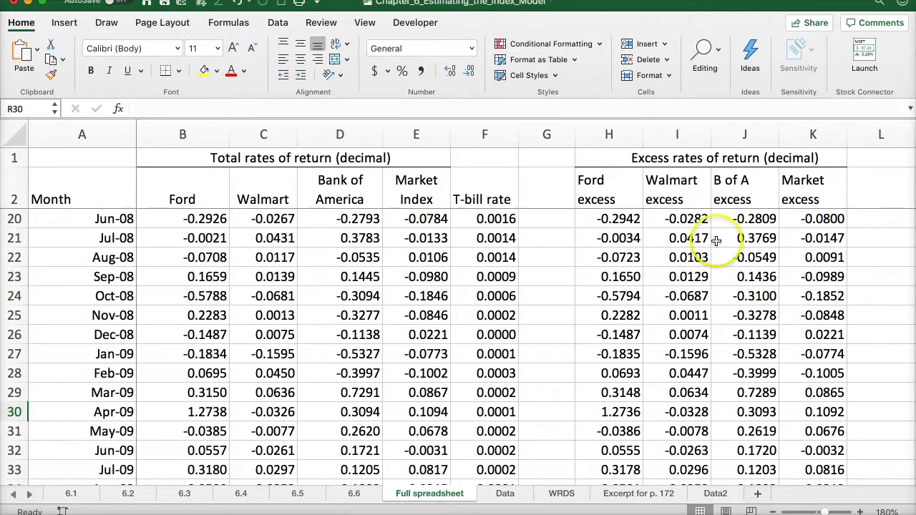
On the Data sheet, examine the Mkt-RF, Bills, 10-year T-bonds and Stocks columns at 220% zoom.
click(505, 494)
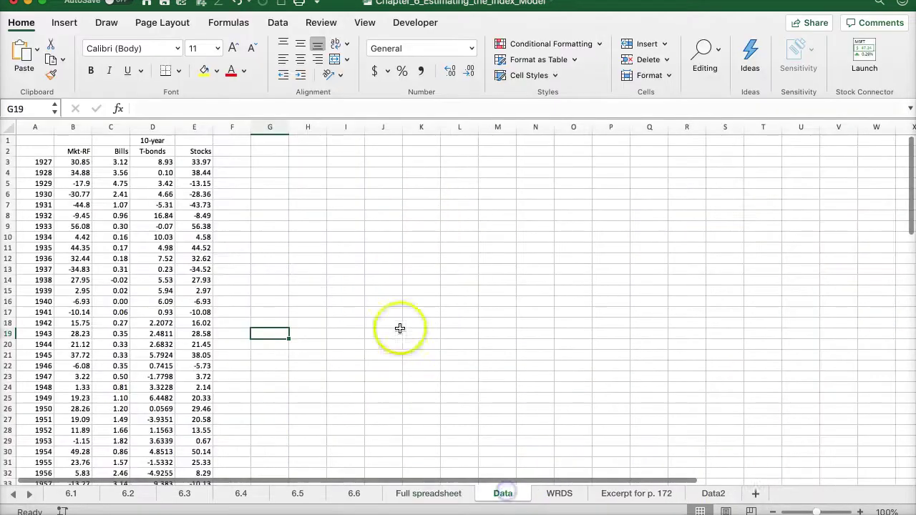
click(859, 511)
click(859, 511)
click(860, 511)
click(859, 511)
click(860, 511)
click(859, 511)
click(860, 511)
click(860, 511)
click(860, 511)
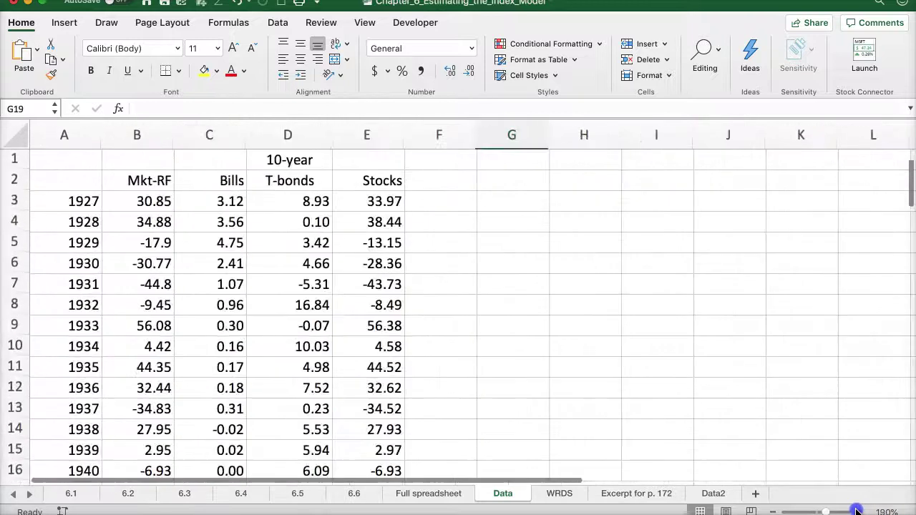
click(859, 511)
click(859, 511)
click(859, 511)
scroll(334, 293, down, 5)
scroll(212, 323, up, 3)
scroll(213, 324, up, 2)
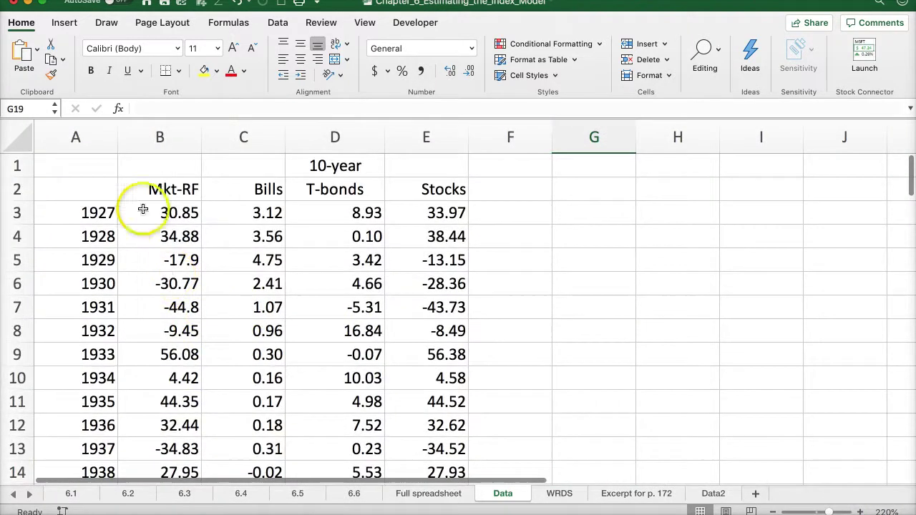
click(151, 192)
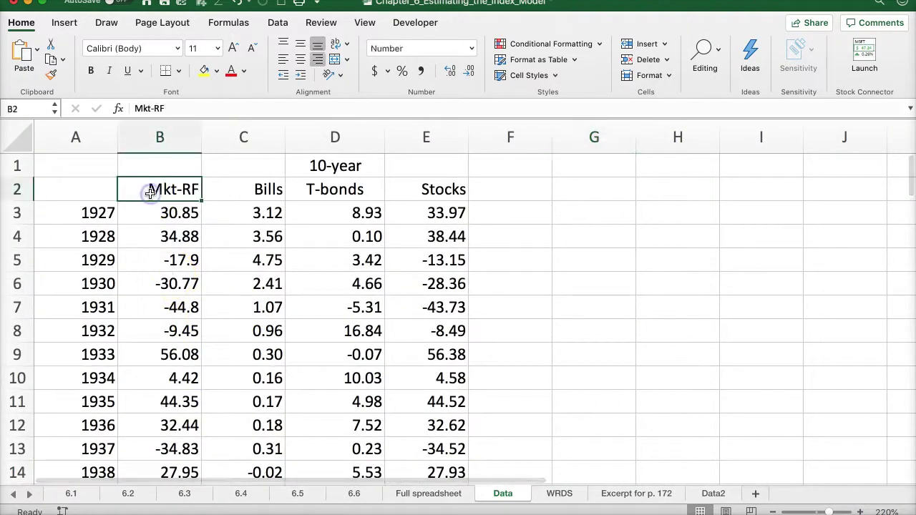
click(229, 190)
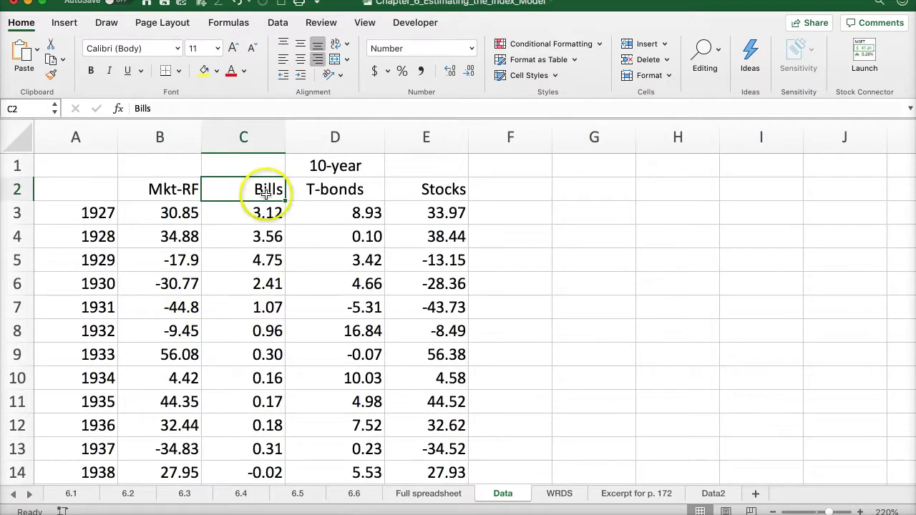
click(408, 192)
Review the annual return series on the Data sheet from 1927 through 2017.
click(73, 212)
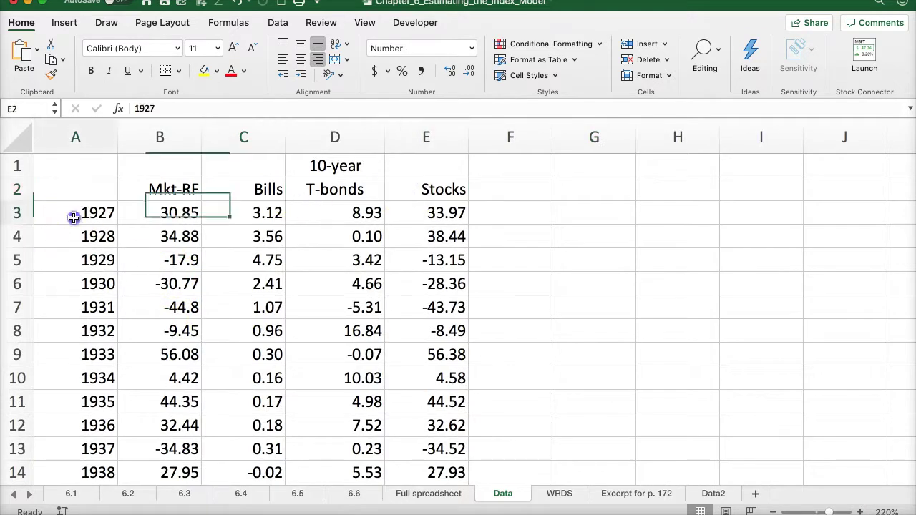
scroll(92, 368, down, 8)
scroll(104, 373, down, 15)
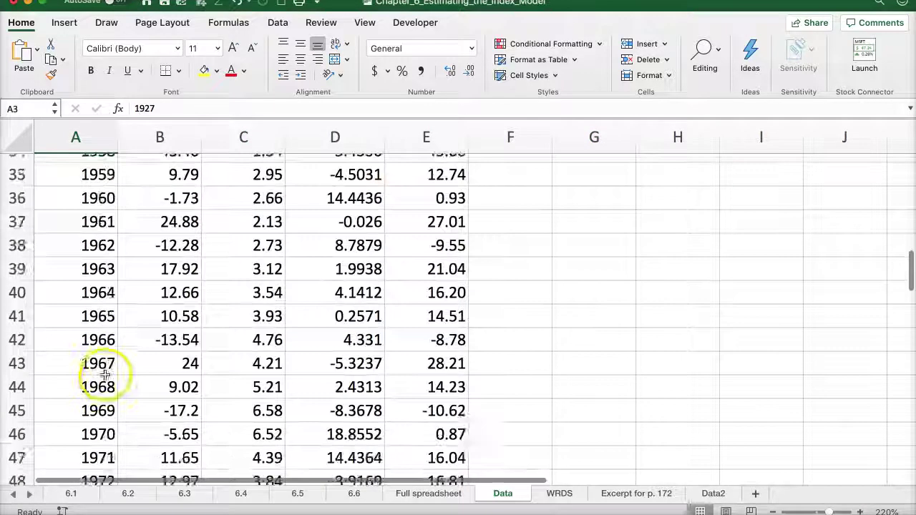
scroll(113, 385, down, 6)
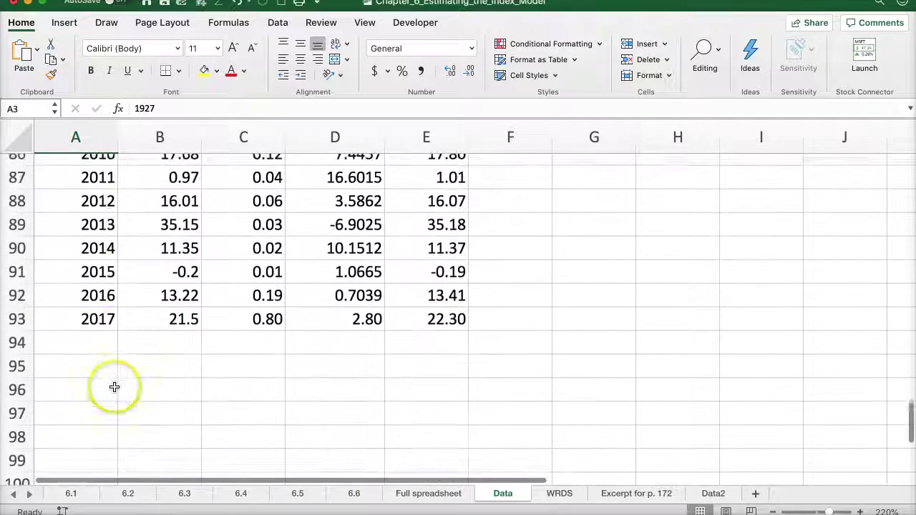
scroll(113, 385, up, 1)
Look through the WRDS, Excerpt for p. 172 and Data2 sheets, and enlarge the excerpt's return table.
click(557, 493)
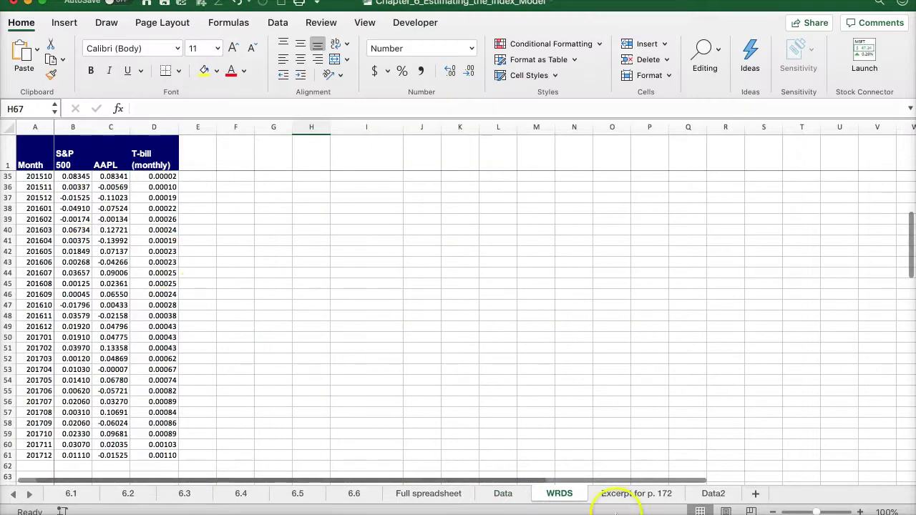
click(619, 494)
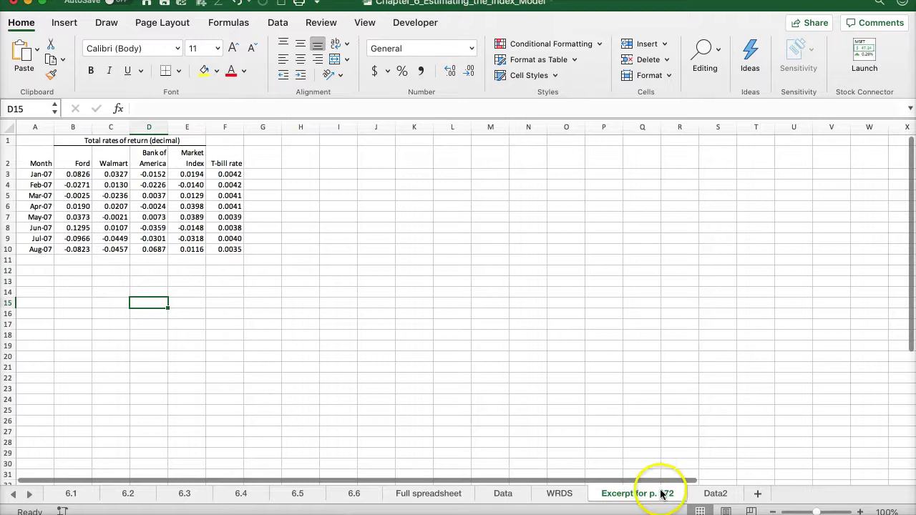
click(709, 494)
scroll(609, 460, down, 3)
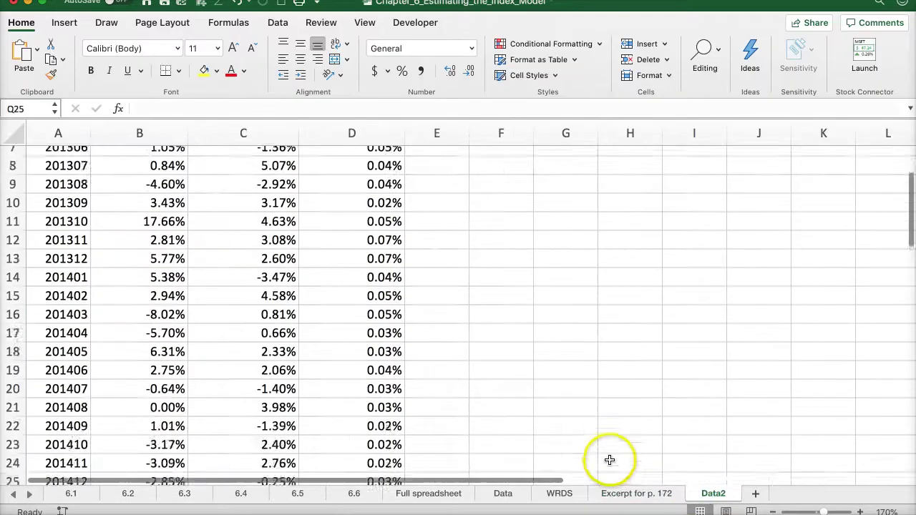
scroll(607, 465, up, 3)
click(624, 494)
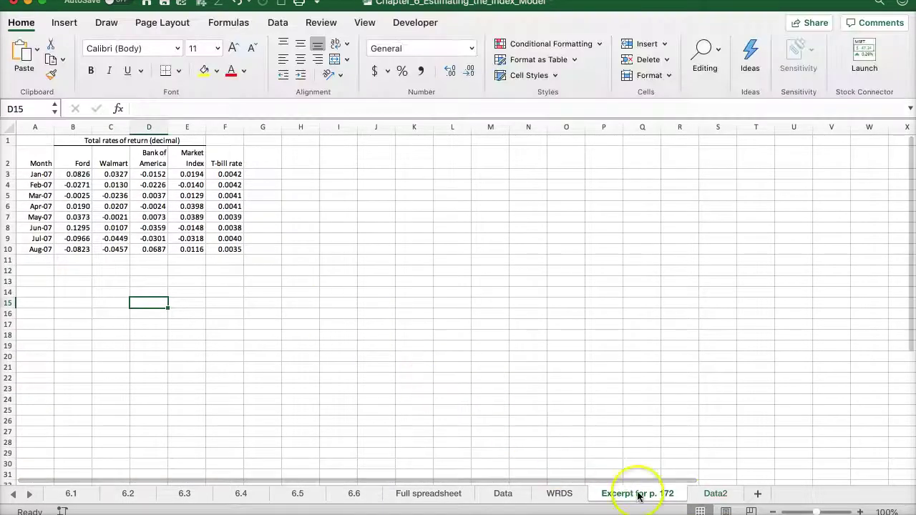
click(859, 511)
click(860, 512)
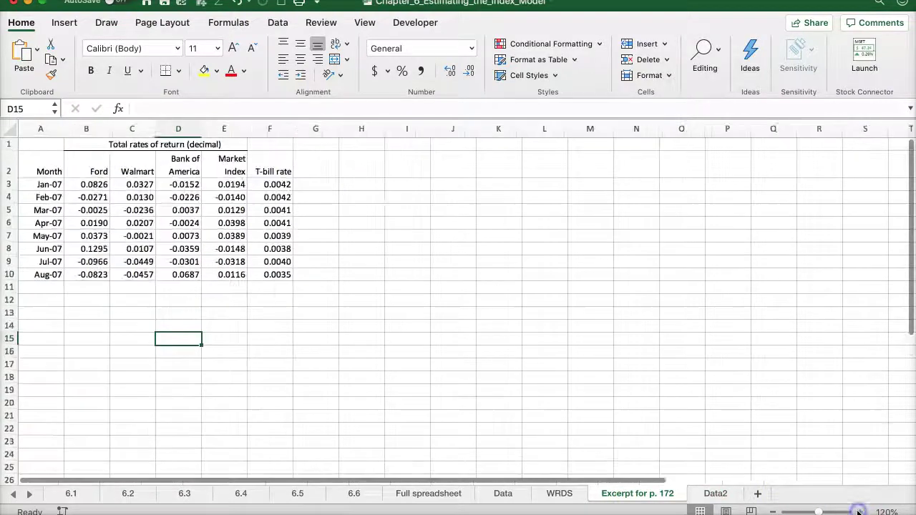
click(859, 512)
Check the last months on the WRDS sheet and revisit the Data sheet from its lower years up to 1927.
click(557, 494)
scroll(532, 439, down, 5)
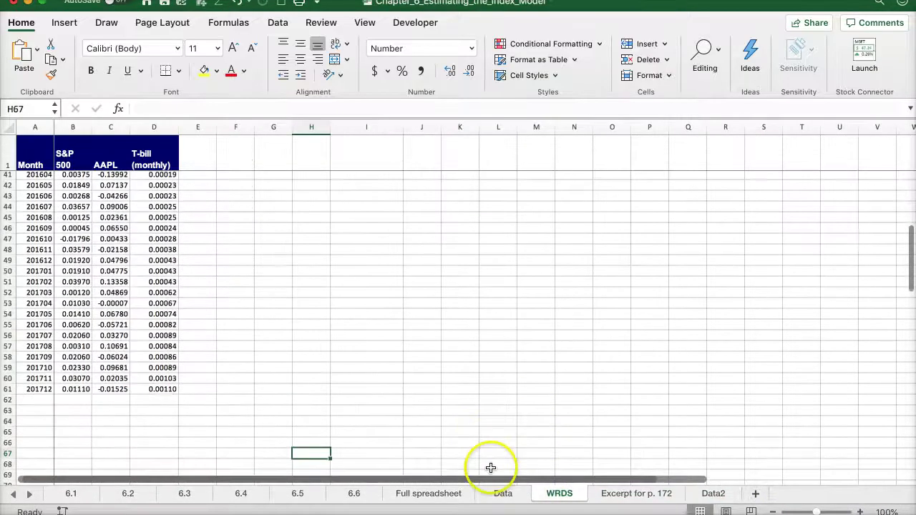
click(501, 493)
scroll(520, 390, down, 2)
scroll(520, 390, up, 15)
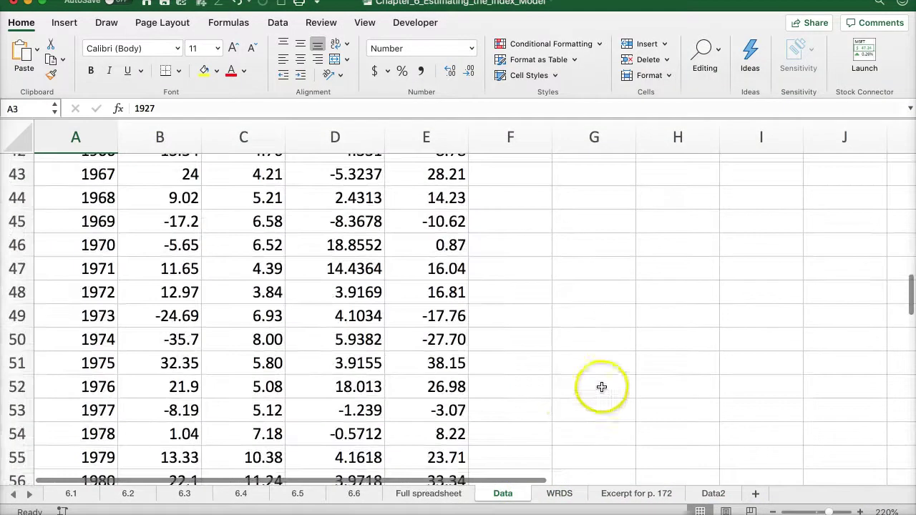
drag(910, 278, 911, 76)
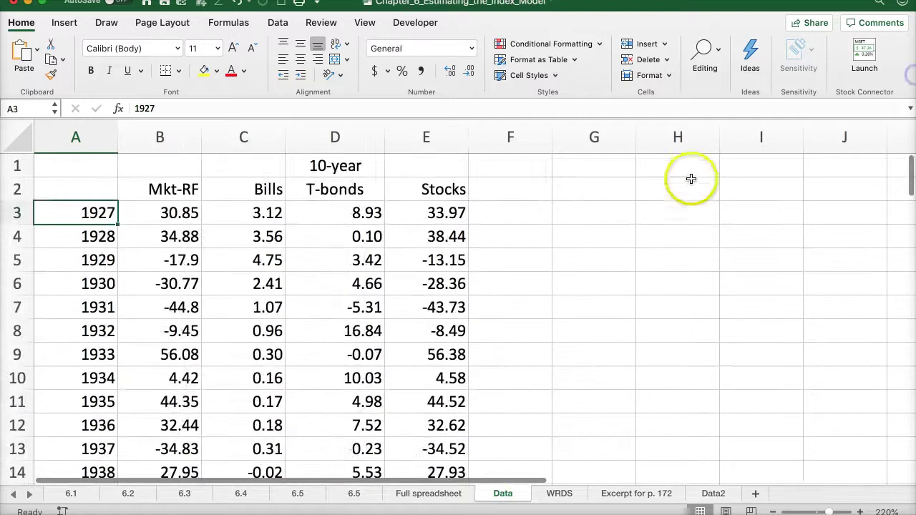
Review the Full spreadsheet return table at 210% zoom, inspect Ford's September 2008 return in B23, and go back to sheet 6.1.
click(426, 493)
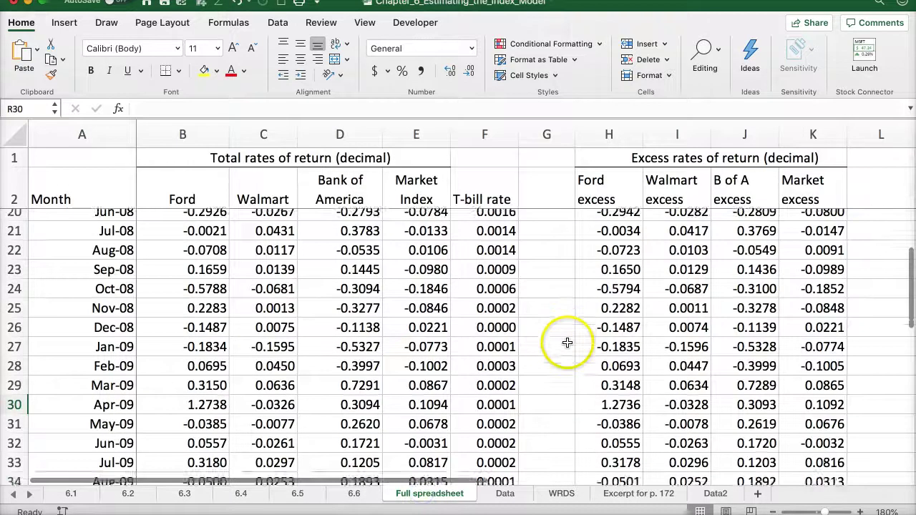
scroll(565, 358, down, 2)
scroll(705, 434, up, 3)
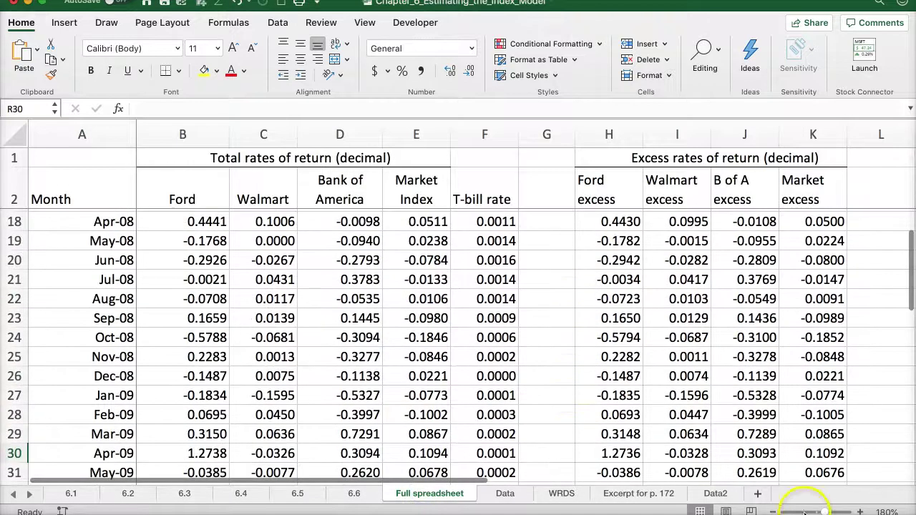
click(804, 512)
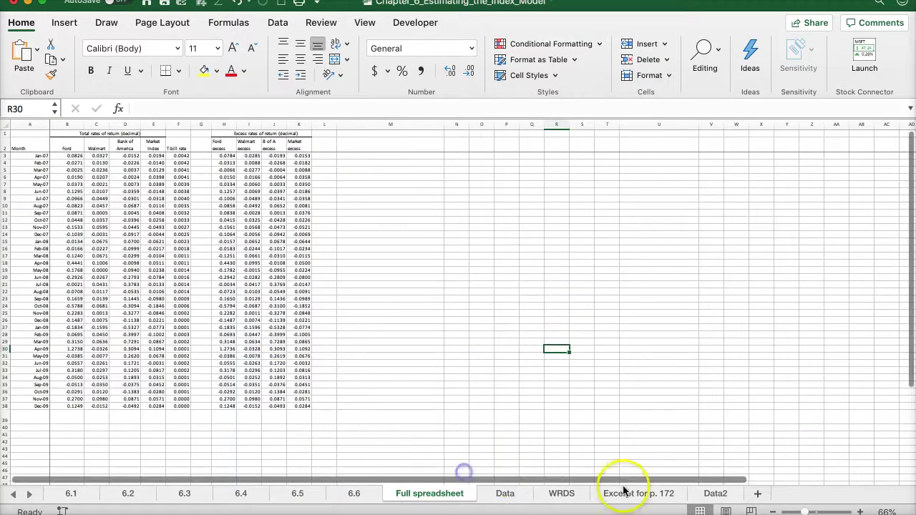
click(851, 512)
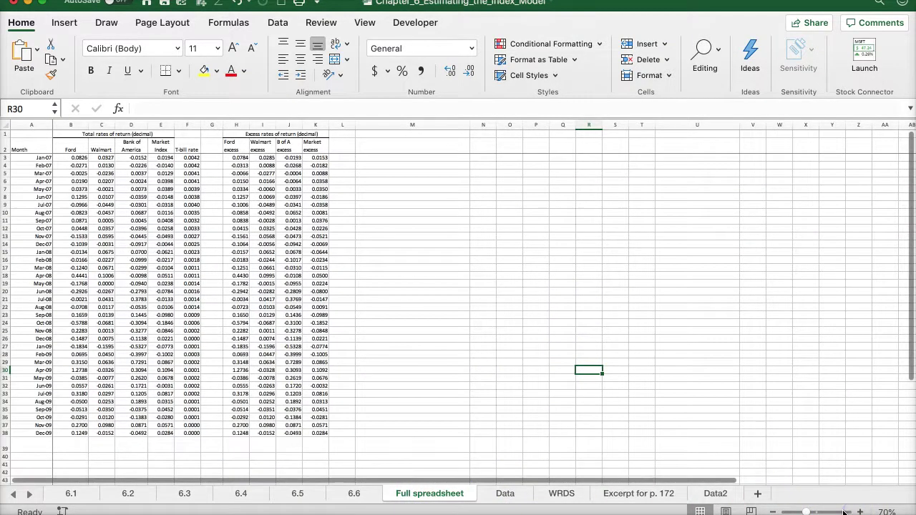
click(830, 512)
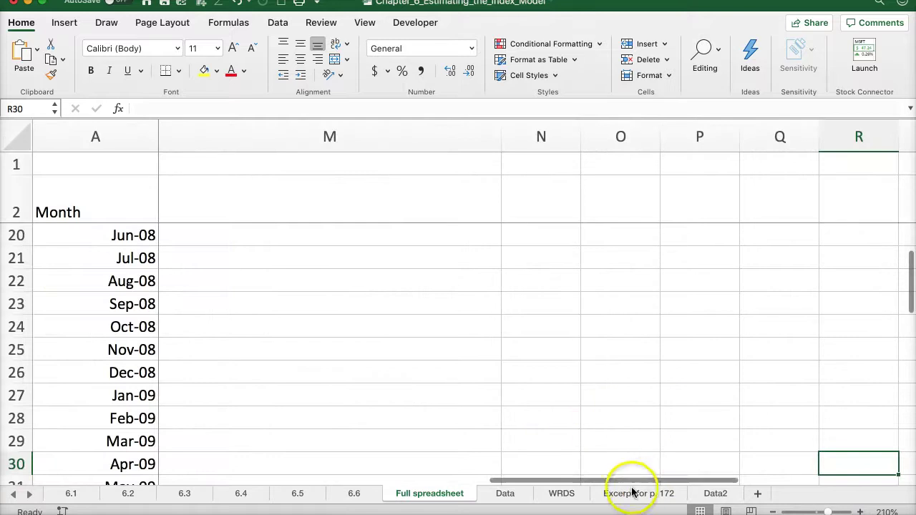
drag(621, 480, 45, 421)
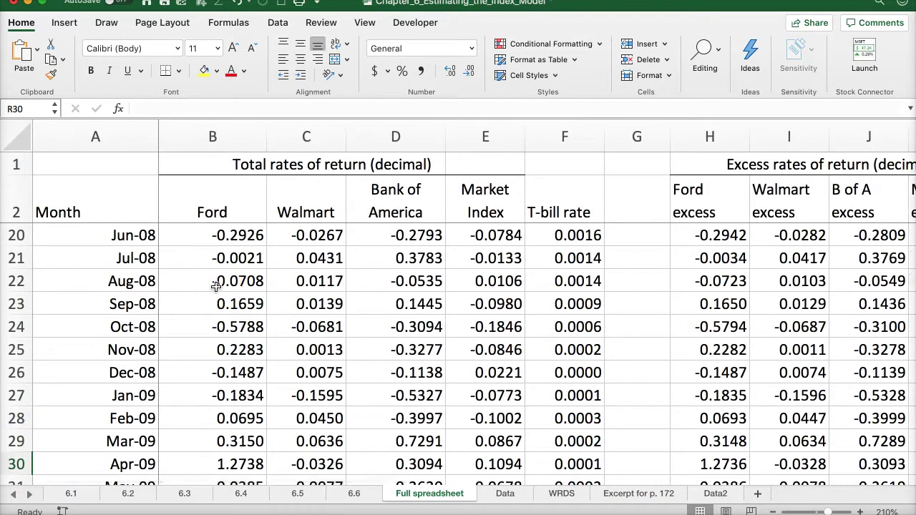
click(231, 304)
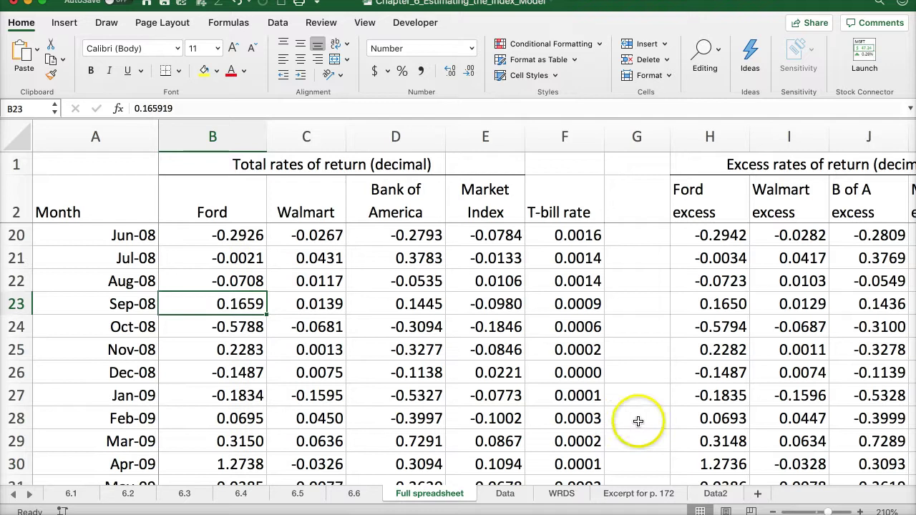
click(65, 494)
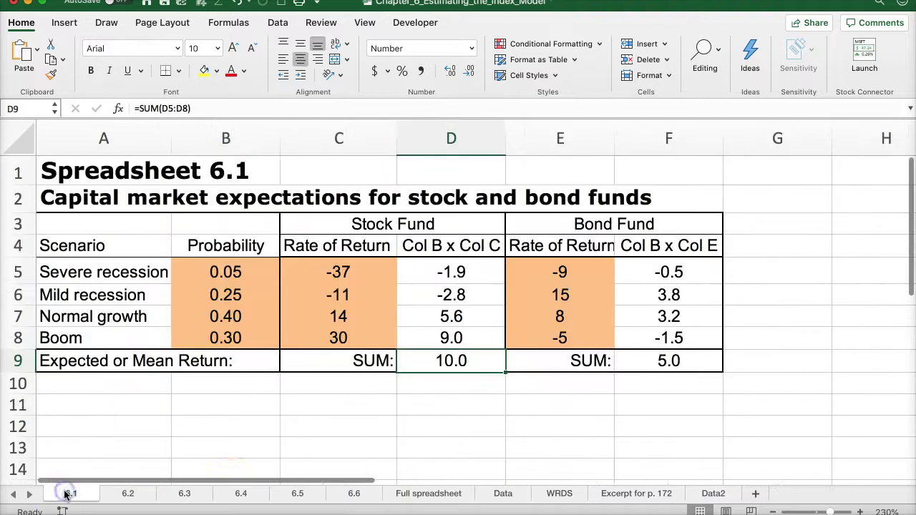